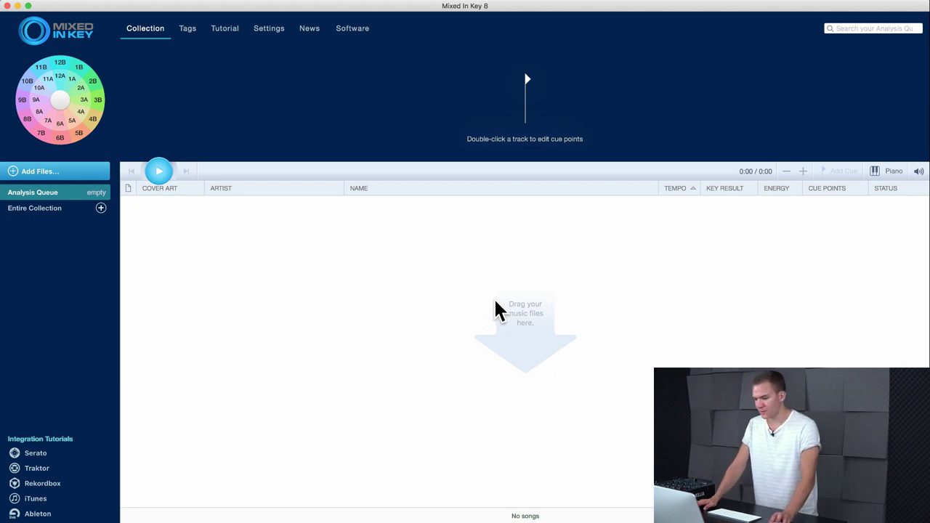
{"action": "left_click", "coordinate": [39, 172]}
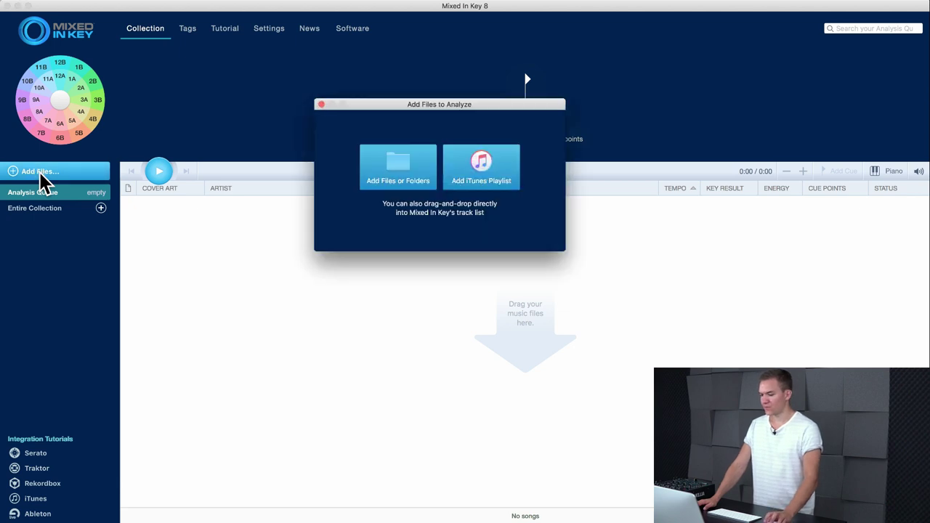
{"action": "left_click", "coordinate": [389, 159]}
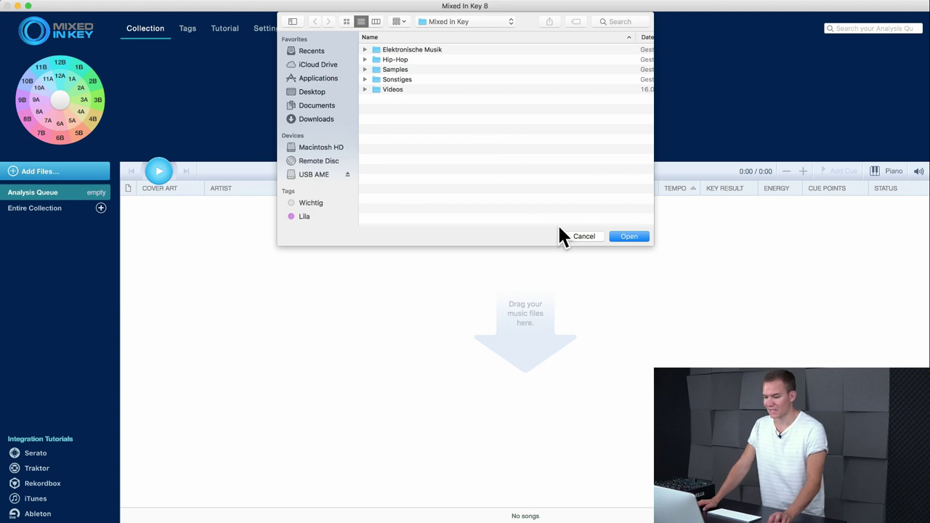
{"action": "left_click", "coordinate": [584, 236]}
Open the iTunes playlist import for adding music to the analysis queue
{"action": "left_click", "coordinate": [73, 177]}
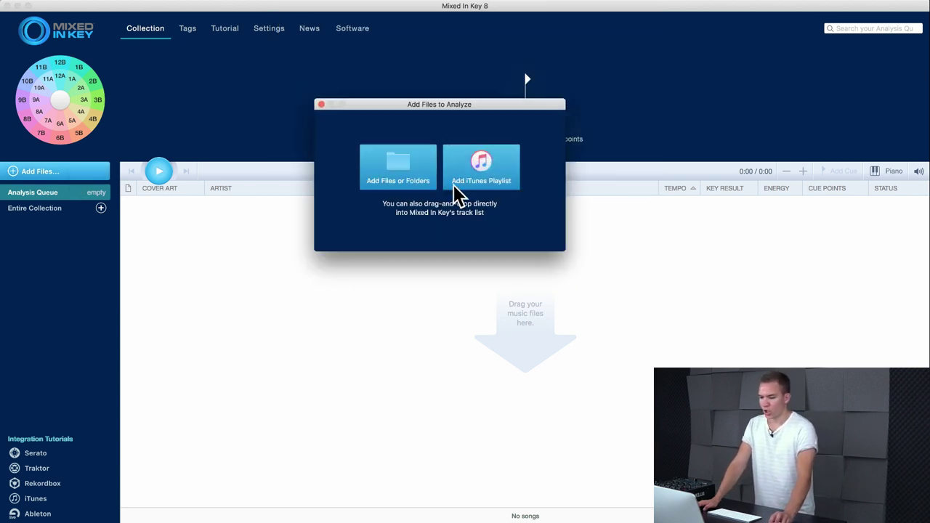
{"action": "left_click", "coordinate": [482, 163]}
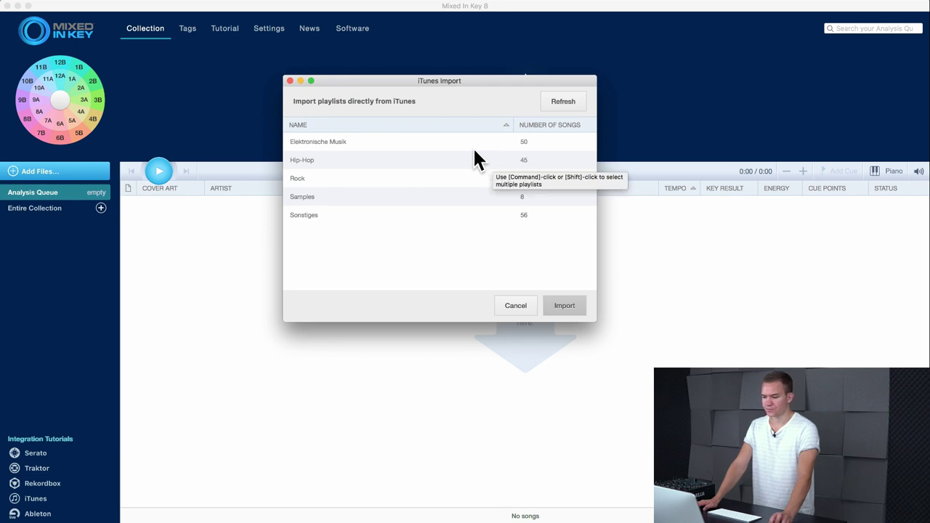
{"action": "left_click", "coordinate": [473, 148]}
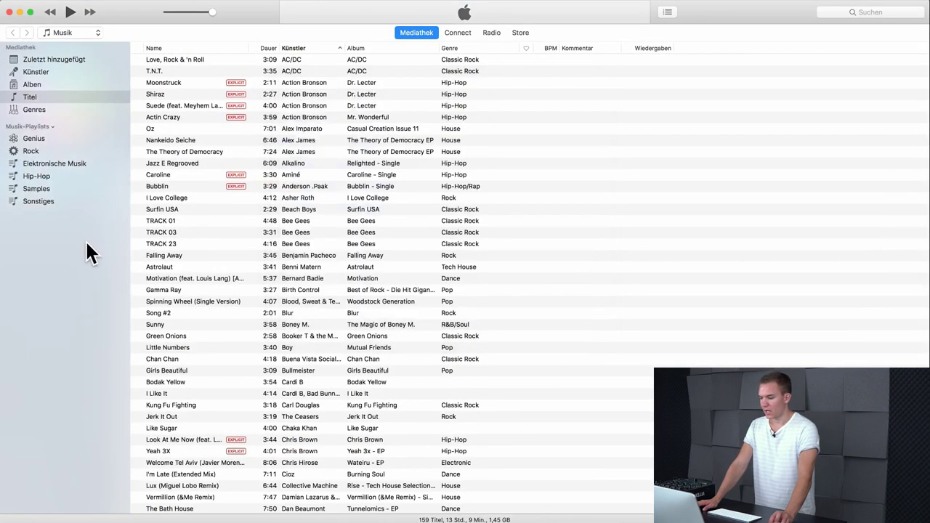
Switch to iTunes, review the rules of the Rock smart playlist without changing them, and close the iTunes window
{"action": "left_click", "coordinate": [85, 239]}
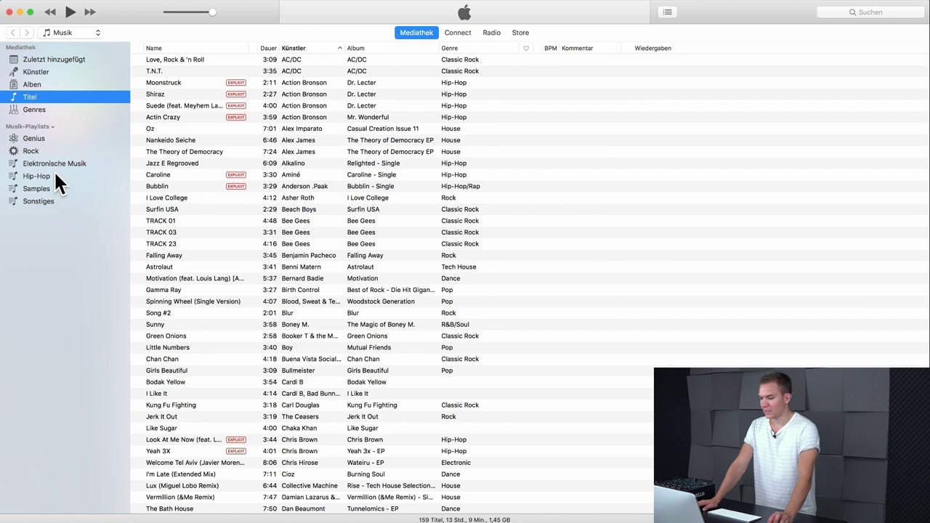
{"action": "left_click", "coordinate": [36, 151]}
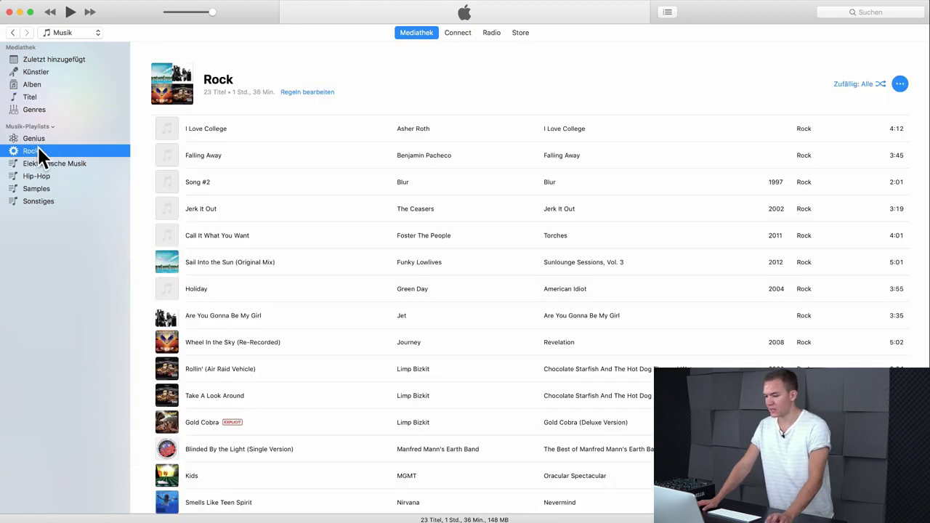
{"action": "left_click", "coordinate": [291, 93]}
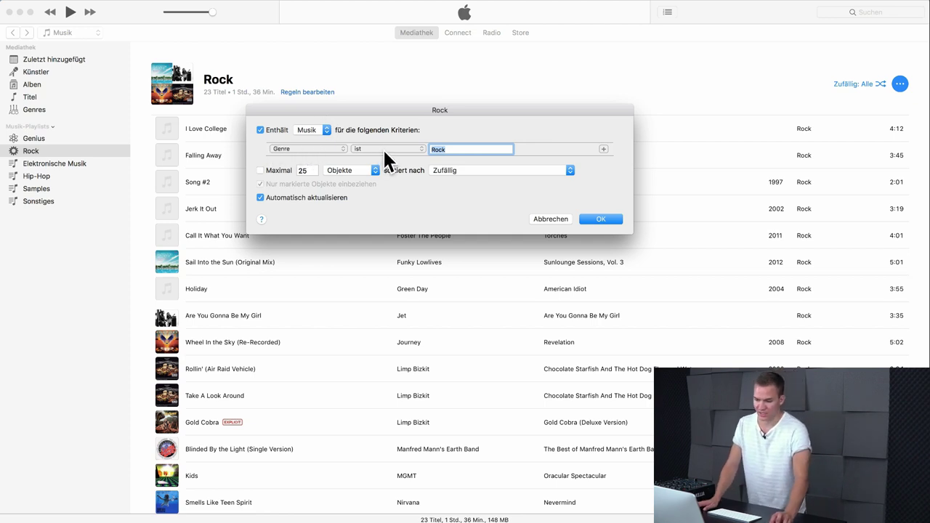
{"action": "left_click", "coordinate": [550, 219]}
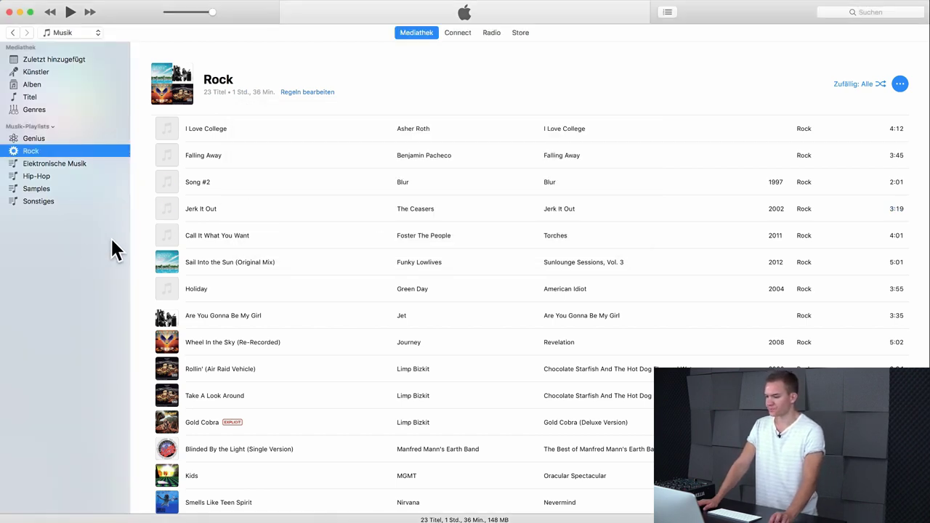
{"action": "left_click", "coordinate": [8, 12]}
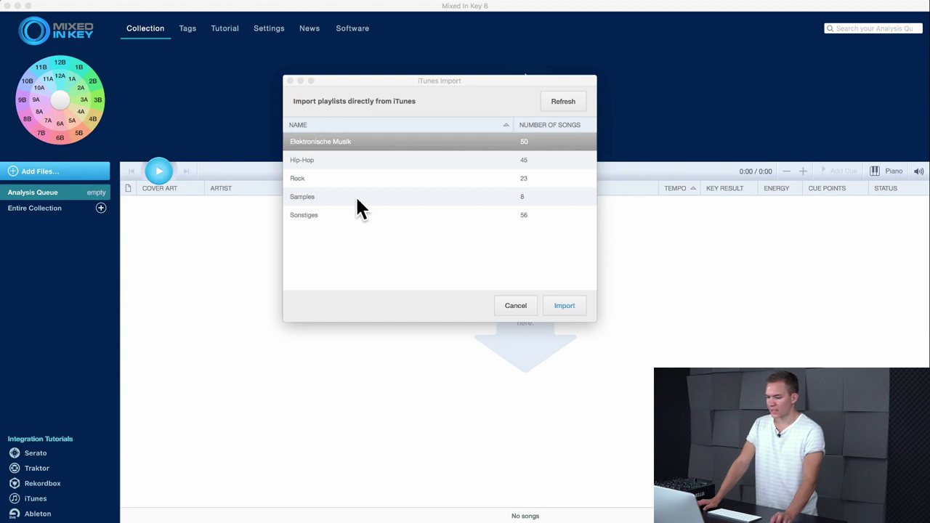
Import the Rock playlist from iTunes into the analysis queue
{"action": "left_click", "coordinate": [393, 180]}
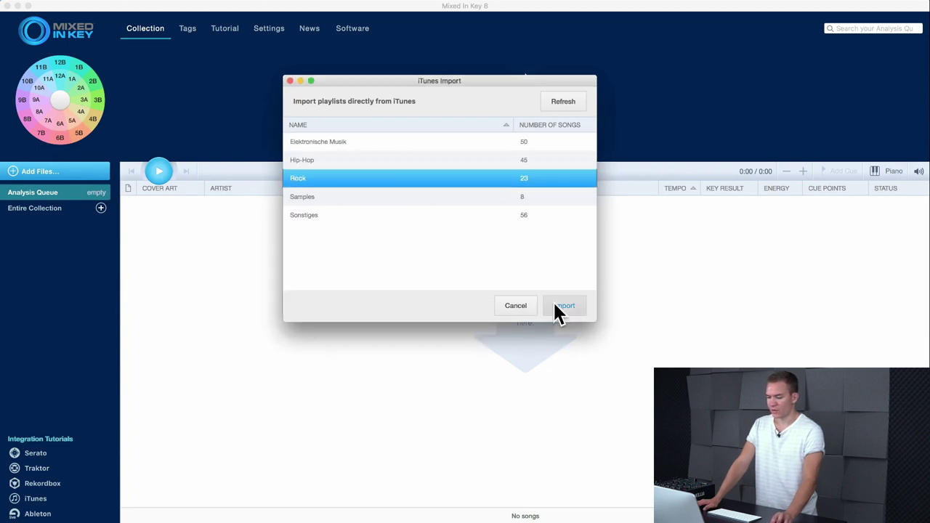
{"action": "left_click", "coordinate": [560, 309]}
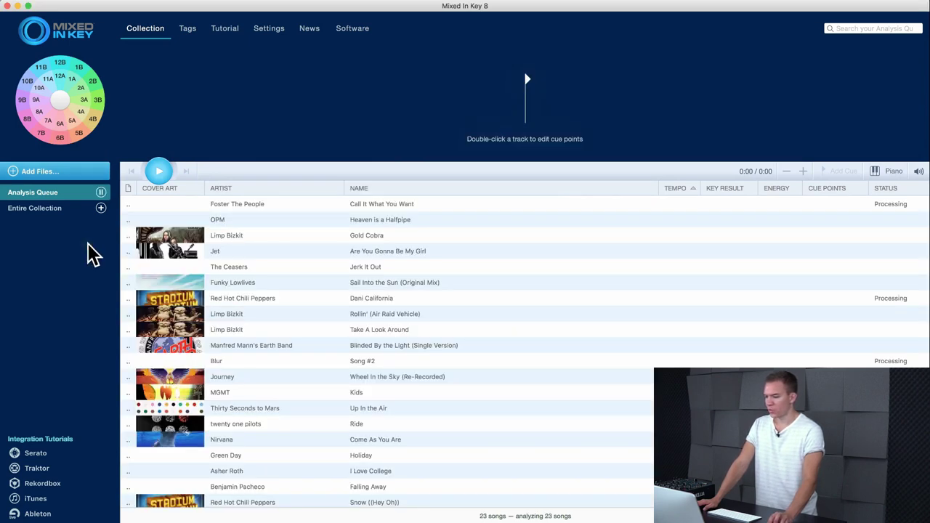
Add the Elektronische Musik and Hip-Hop folders from the Mixed In Key folder to the analysis queue
{"action": "left_click", "coordinate": [68, 171]}
{"action": "left_click", "coordinate": [388, 171]}
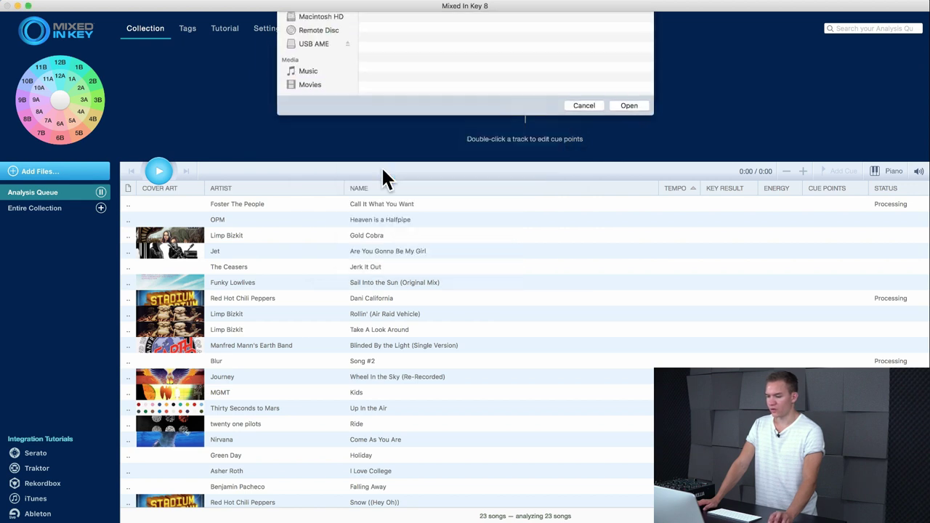
{"action": "left_click", "coordinate": [406, 49]}
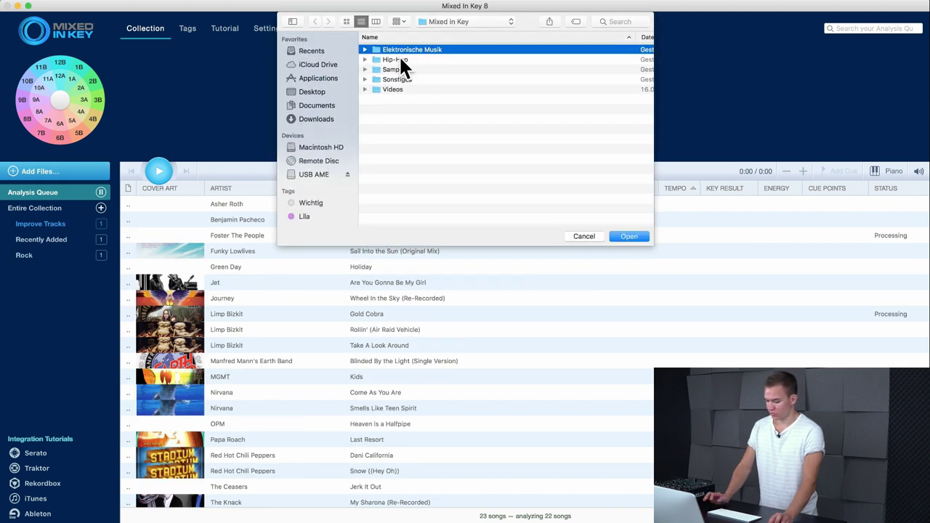
{"action": "left_click", "coordinate": [400, 60], "text": "shift"}
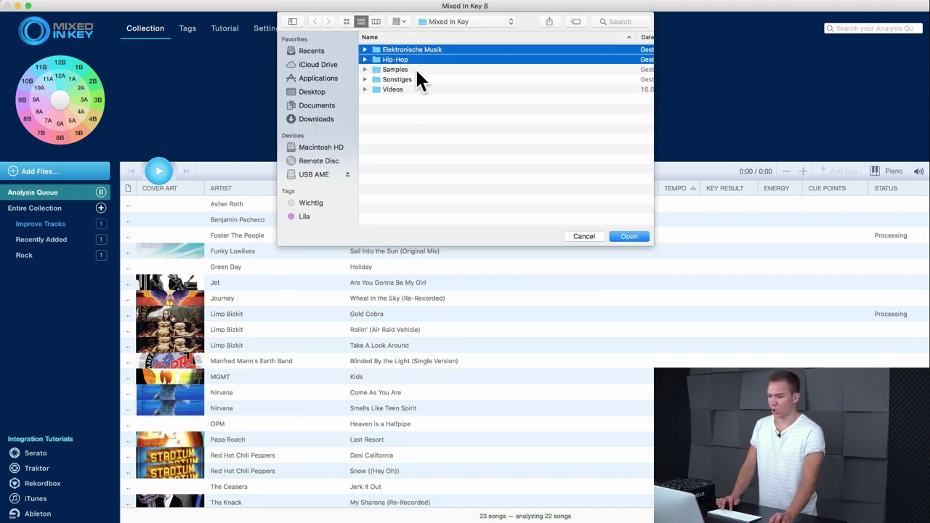
{"action": "left_click", "coordinate": [621, 234]}
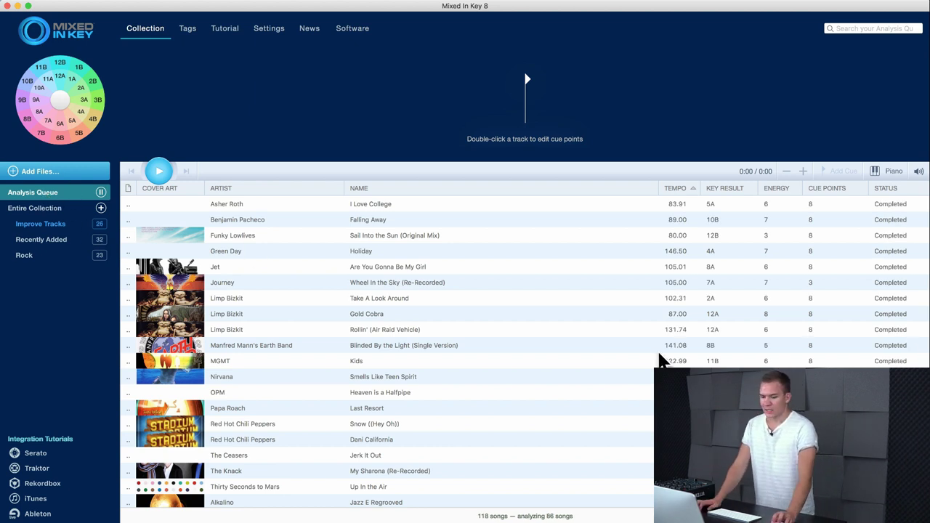
Look through the analysis queue, checking the tempo, key, energy, cue points and status of the tracks
{"action": "scroll", "coordinate": [664, 360], "scroll_direction": "down", "scroll_amount": 5}
{"action": "scroll", "coordinate": [665, 360], "scroll_direction": "down", "scroll_amount": 2}
{"action": "scroll", "coordinate": [665, 360], "scroll_direction": "up", "scroll_amount": 3}
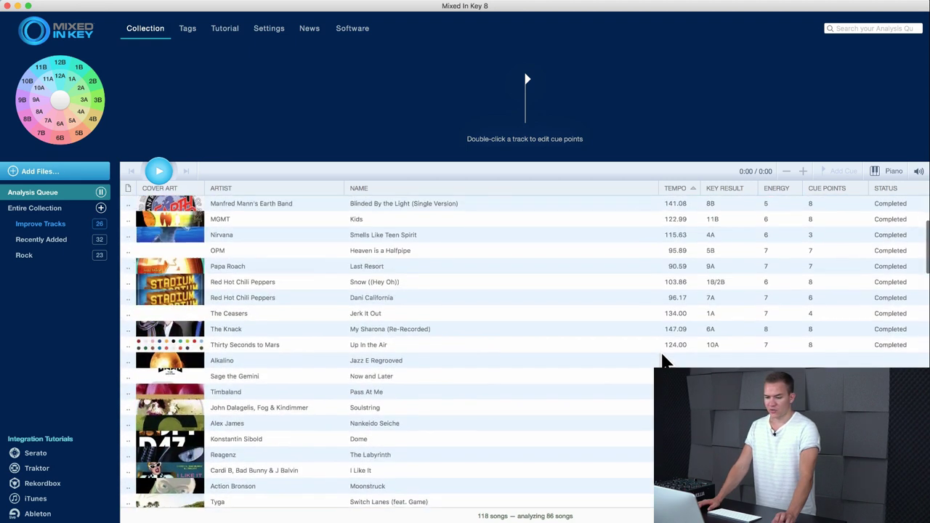
{"action": "scroll", "coordinate": [665, 360], "scroll_direction": "down", "scroll_amount": 8}
{"action": "scroll", "coordinate": [665, 360], "scroll_direction": "up", "scroll_amount": 4}
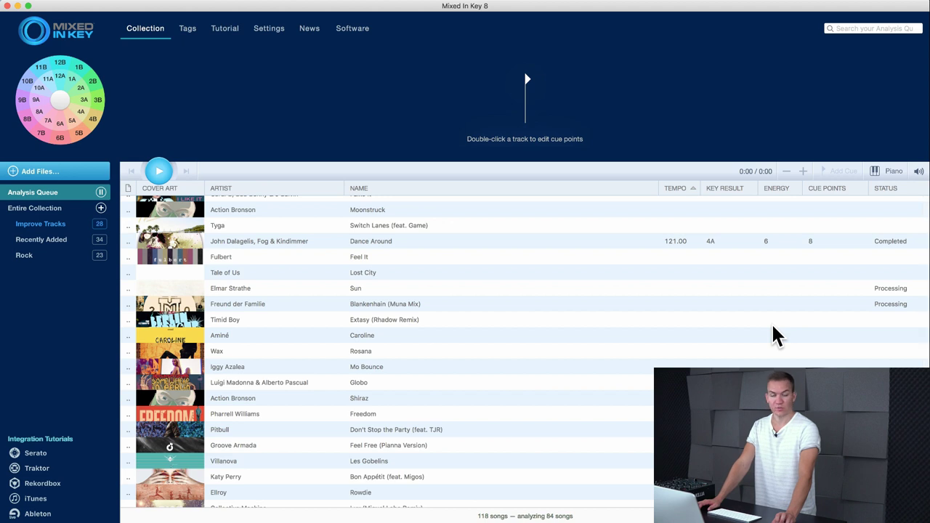
{"action": "scroll", "coordinate": [772, 325], "scroll_direction": "down", "scroll_amount": 1}
{"action": "scroll", "coordinate": [773, 326], "scroll_direction": "down", "scroll_amount": 12}
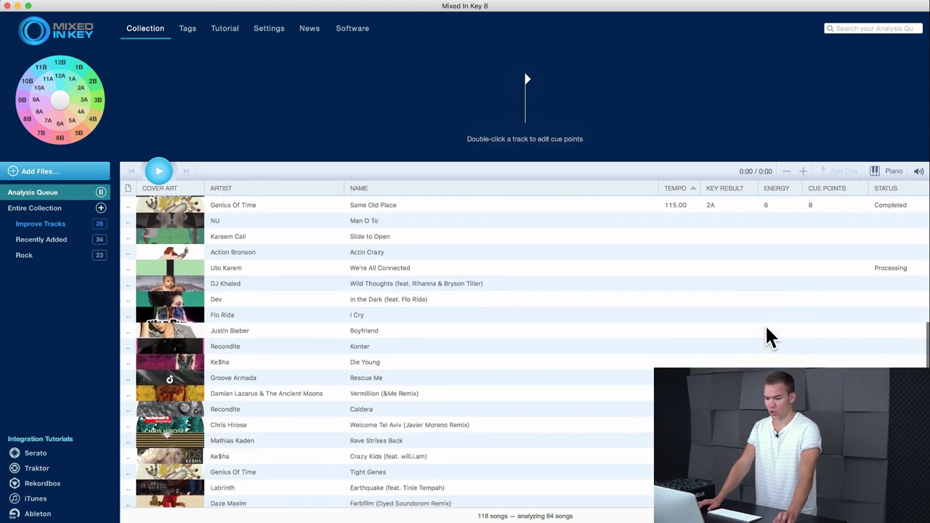
{"action": "scroll", "coordinate": [767, 327], "scroll_direction": "up", "scroll_amount": 15}
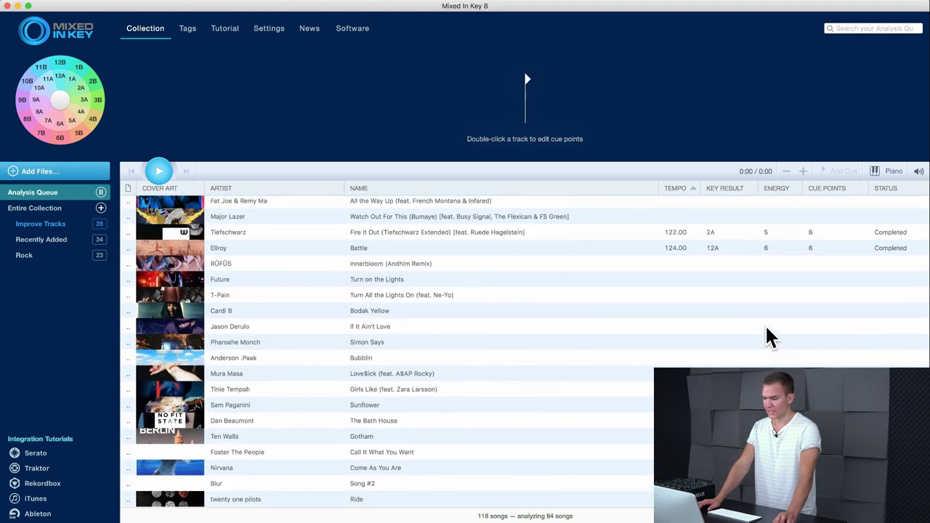
{"action": "scroll", "coordinate": [765, 336], "scroll_direction": "up", "scroll_amount": 5}
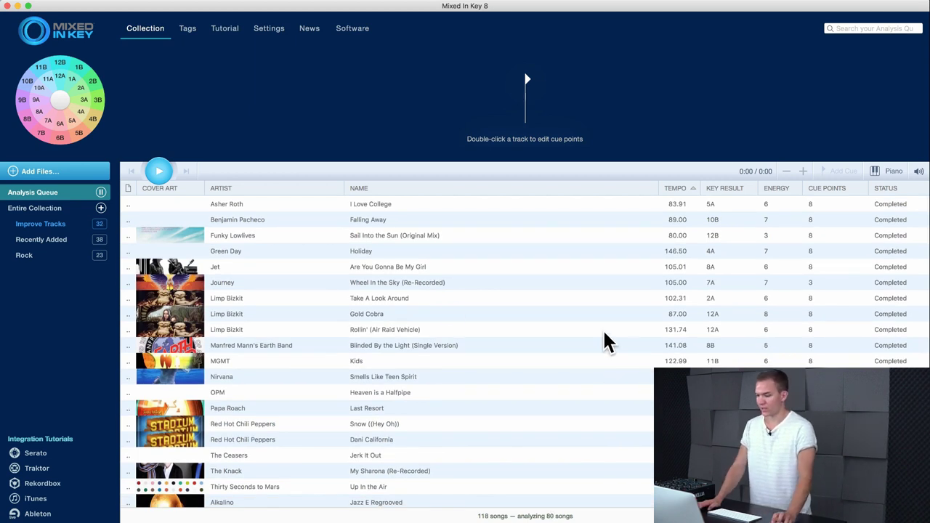
Review the Entire Collection, Improve Tracks, Recently Added and Rock lists, and return to the Analysis Queue
{"action": "left_click", "coordinate": [48, 209]}
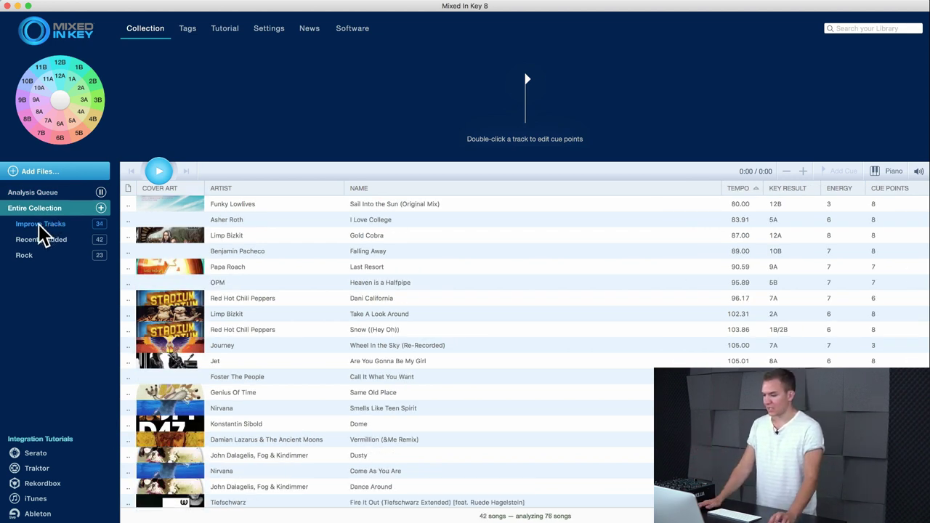
{"action": "left_click", "coordinate": [40, 225]}
{"action": "scroll", "coordinate": [431, 303], "scroll_direction": "down", "scroll_amount": 10}
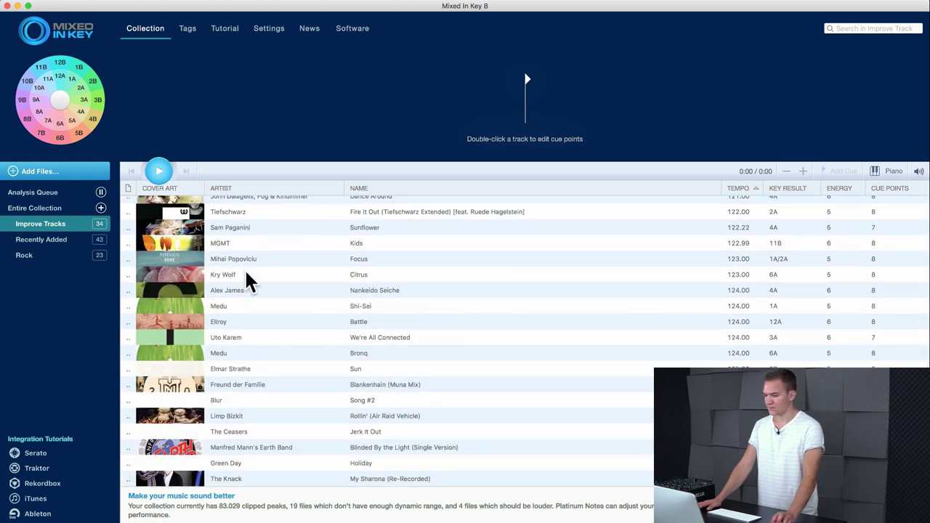
{"action": "left_click", "coordinate": [64, 240]}
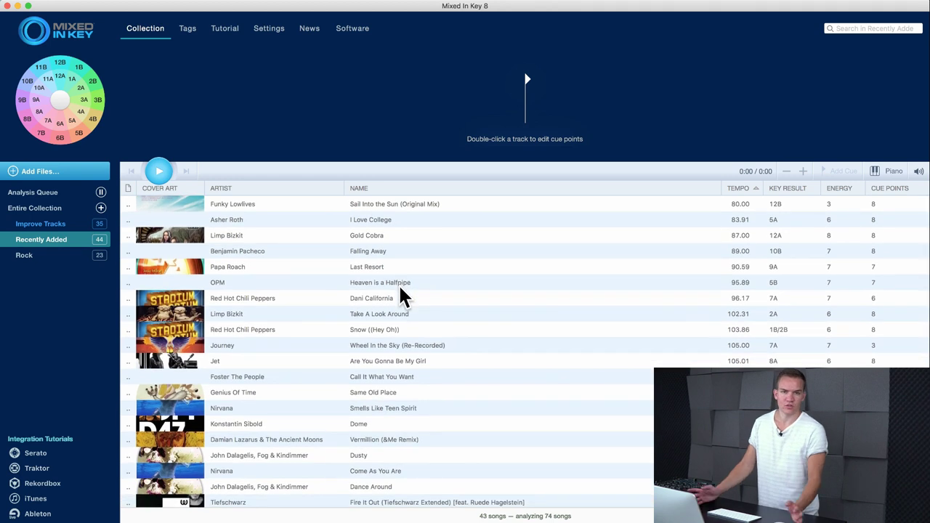
{"action": "left_click", "coordinate": [64, 258]}
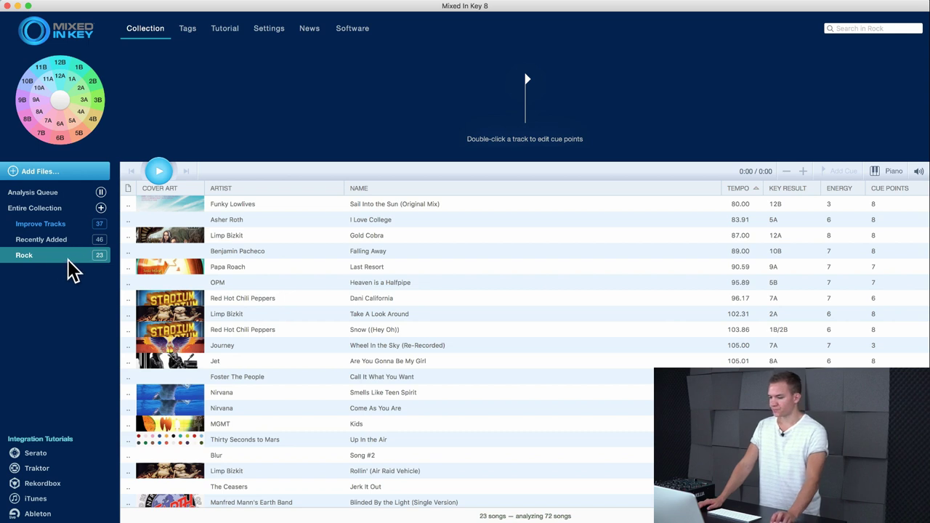
{"action": "left_click", "coordinate": [52, 190]}
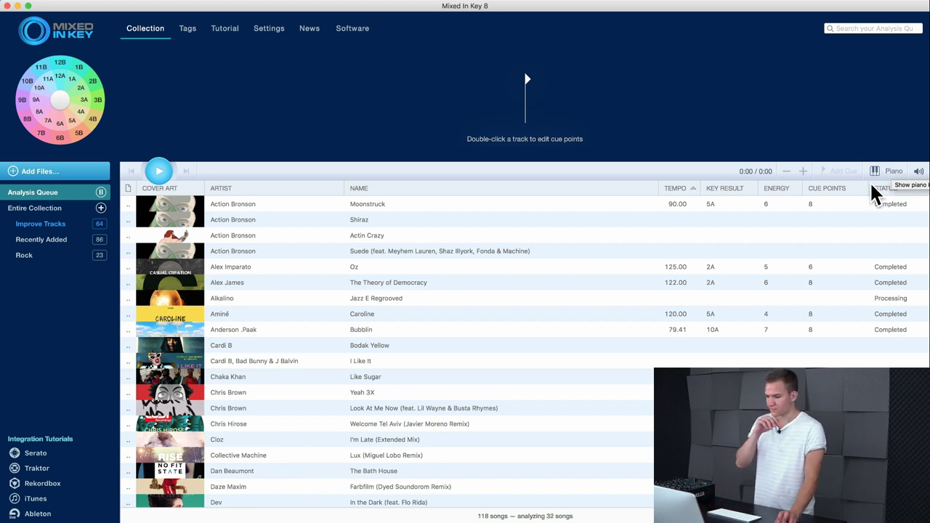
Load the track Caroline and play it from Cue 2 and from Cue 5
{"action": "double_click", "coordinate": [466, 314]}
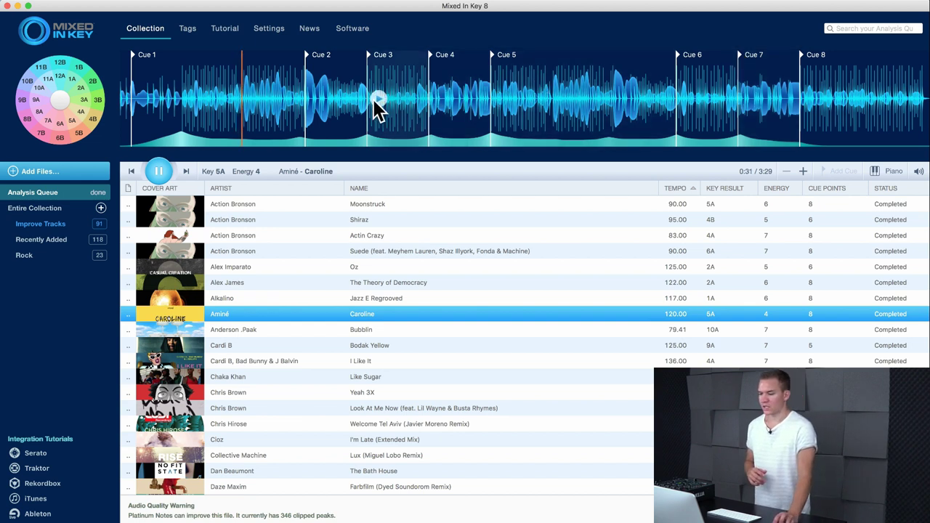
{"action": "left_click", "coordinate": [317, 100]}
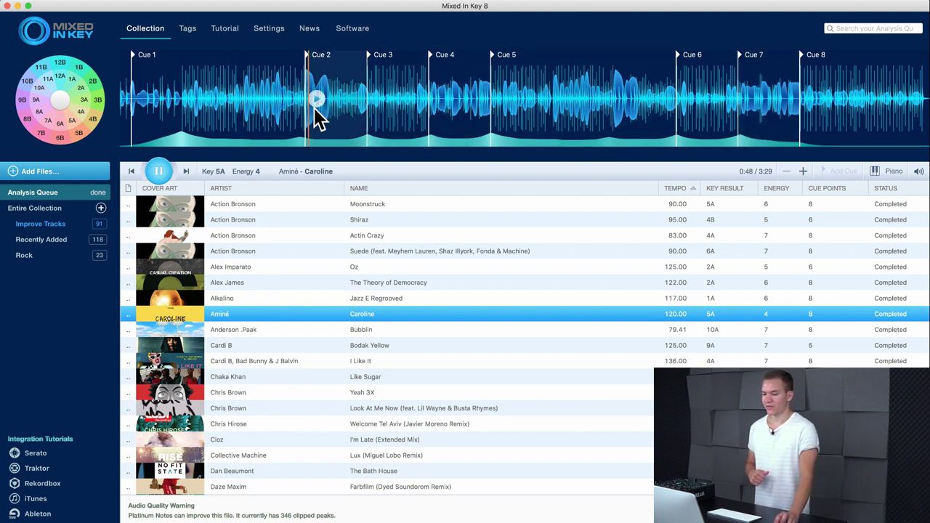
{"action": "left_click", "coordinate": [500, 100]}
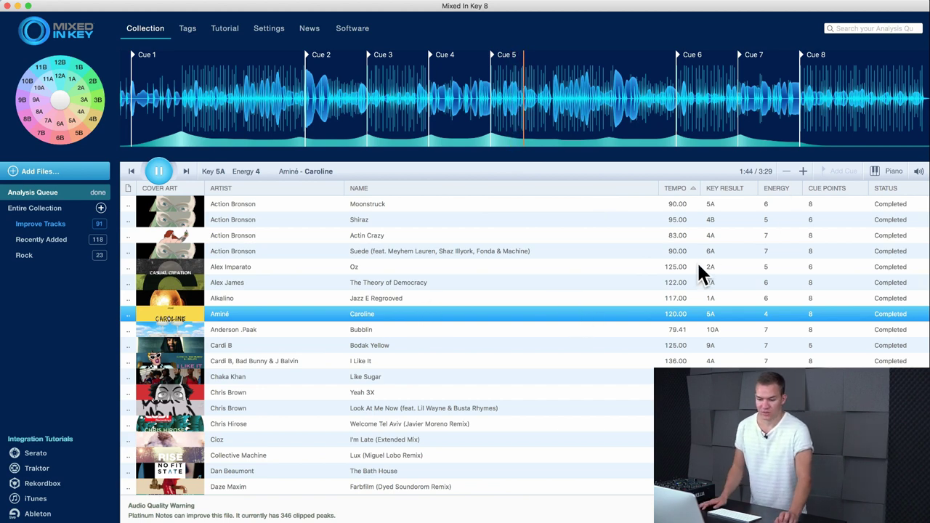
Narrow the Name and Artist columns of the track list
{"action": "scroll", "coordinate": [698, 268], "scroll_direction": "down", "scroll_amount": 3}
{"action": "scroll", "coordinate": [698, 267], "scroll_direction": "down", "scroll_amount": 20}
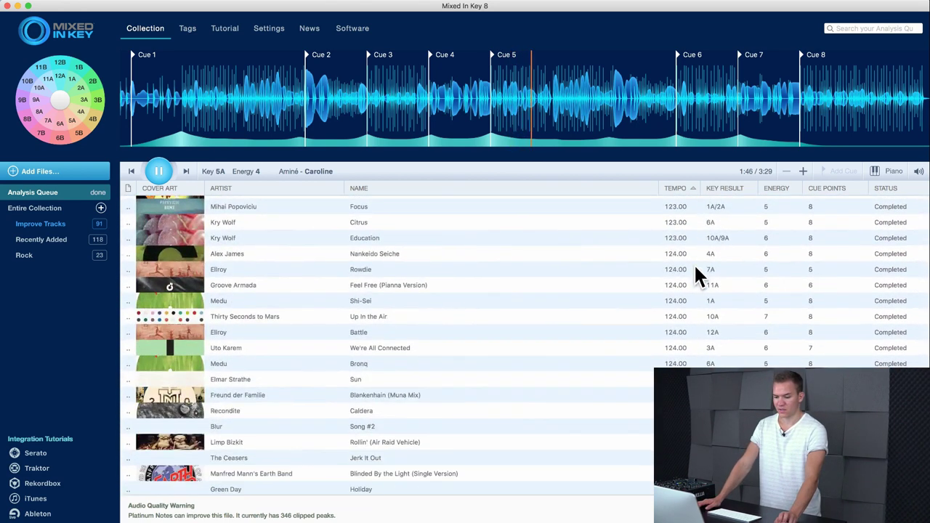
{"action": "scroll", "coordinate": [694, 264], "scroll_direction": "up", "scroll_amount": 20}
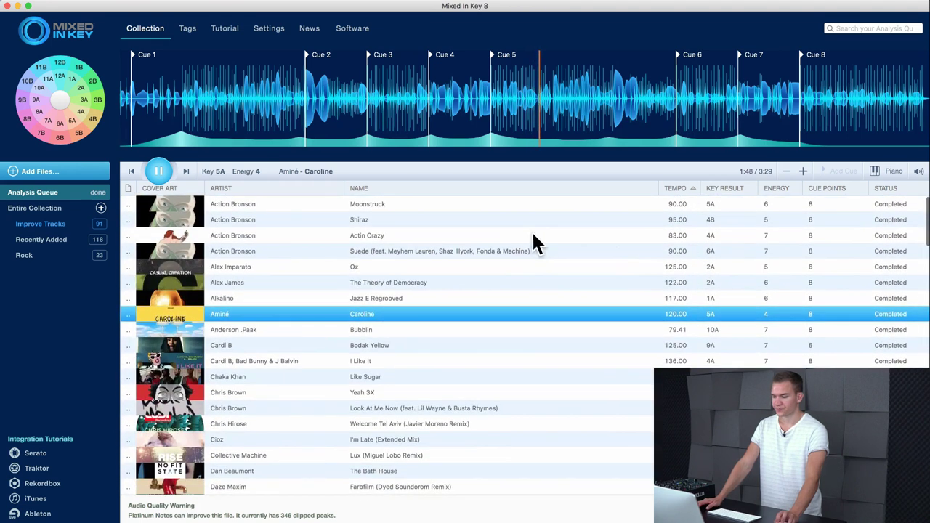
{"action": "left_click_drag", "start_coordinate": [658, 188], "coordinate": [551, 195]}
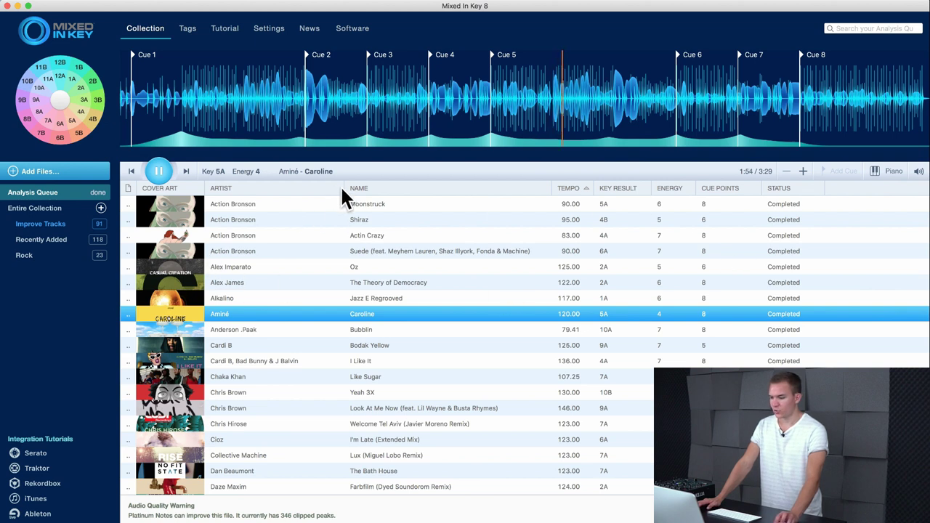
{"action": "left_click_drag", "start_coordinate": [344, 189], "coordinate": [319, 188]}
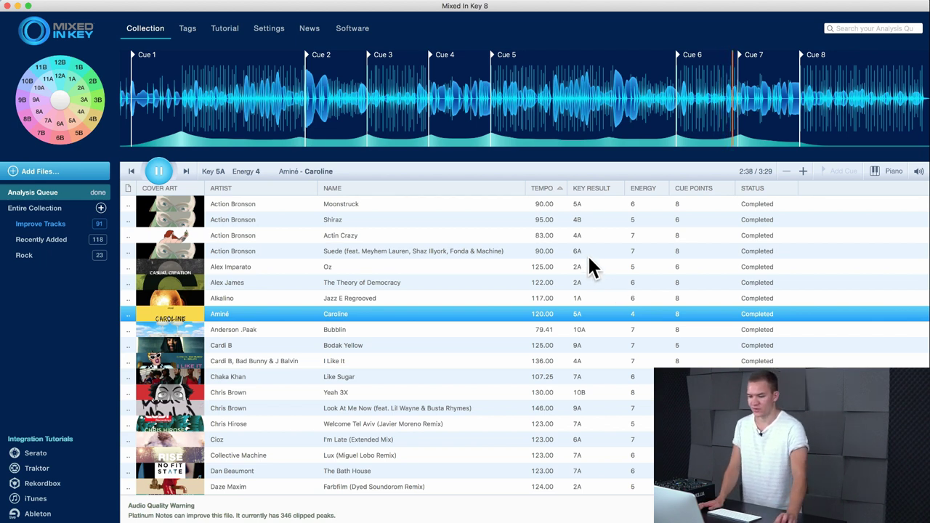
Examine the tempo, key and energy results of the tracks listed below Caroline
{"action": "scroll", "coordinate": [471, 299], "scroll_direction": "down", "scroll_amount": 1}
{"action": "scroll", "coordinate": [469, 305], "scroll_direction": "down", "scroll_amount": 3}
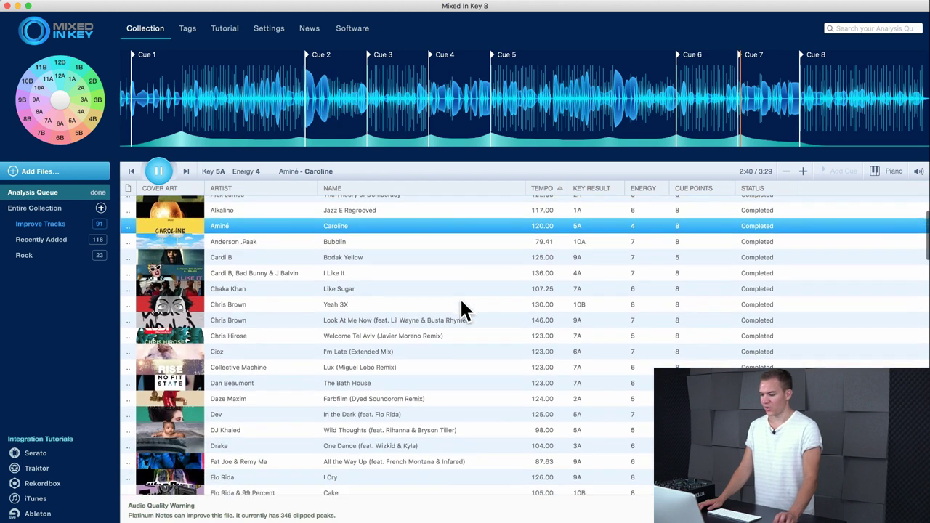
{"action": "scroll", "coordinate": [389, 328], "scroll_direction": "down", "scroll_amount": 1}
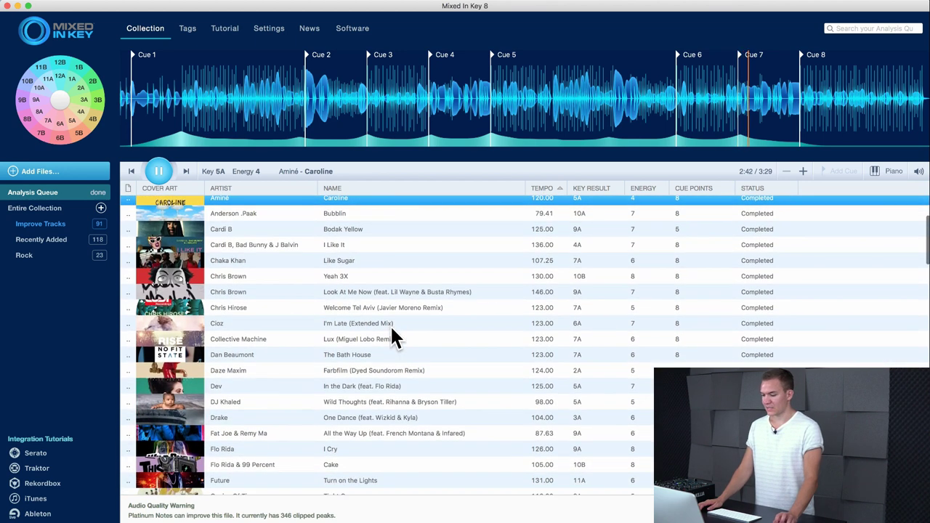
Load Drake's One Dance, start playing it and open the Piano over the track list
{"action": "key", "text": "d"}
{"action": "key", "text": "r"}
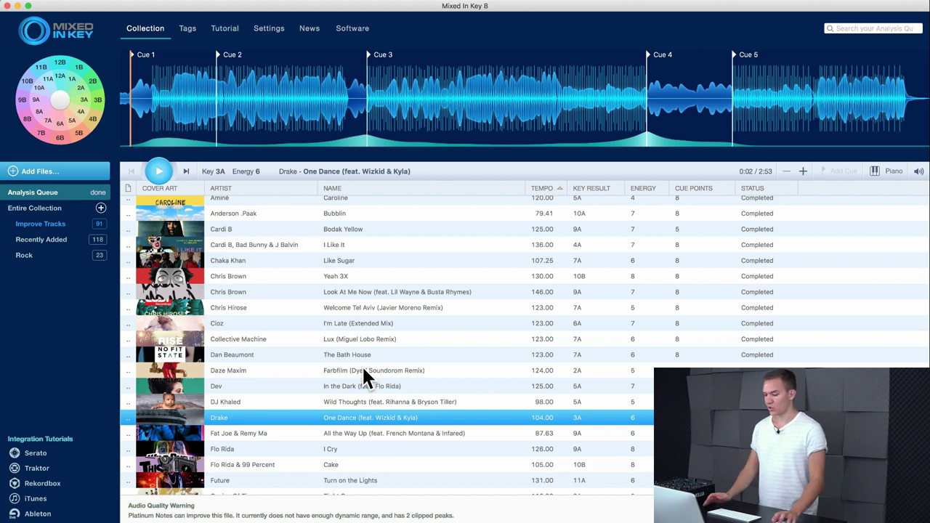
{"action": "left_click", "coordinate": [161, 173]}
{"action": "left_click", "coordinate": [876, 171]}
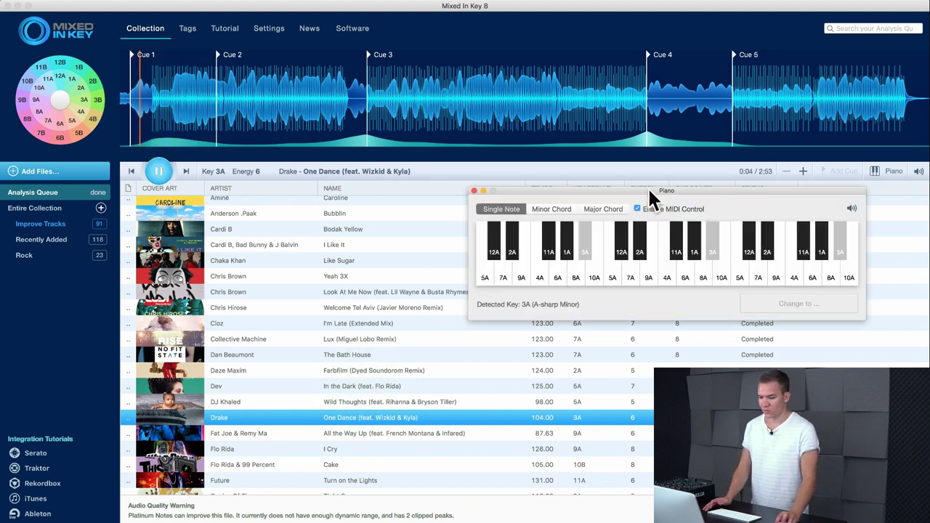
{"action": "left_click_drag", "start_coordinate": [651, 196], "coordinate": [603, 226]}
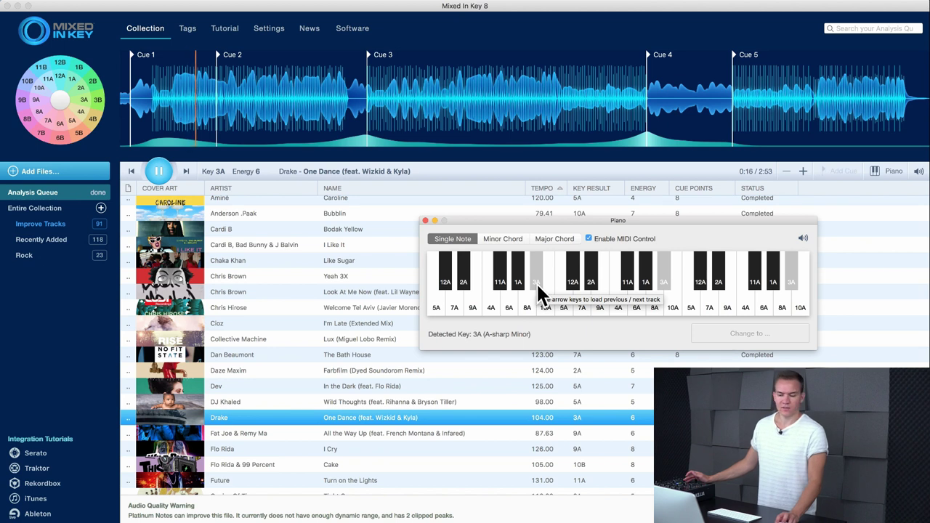
Stop playback and sound the single notes 3A, 1A and 4A on the piano
{"action": "left_click", "coordinate": [159, 171]}
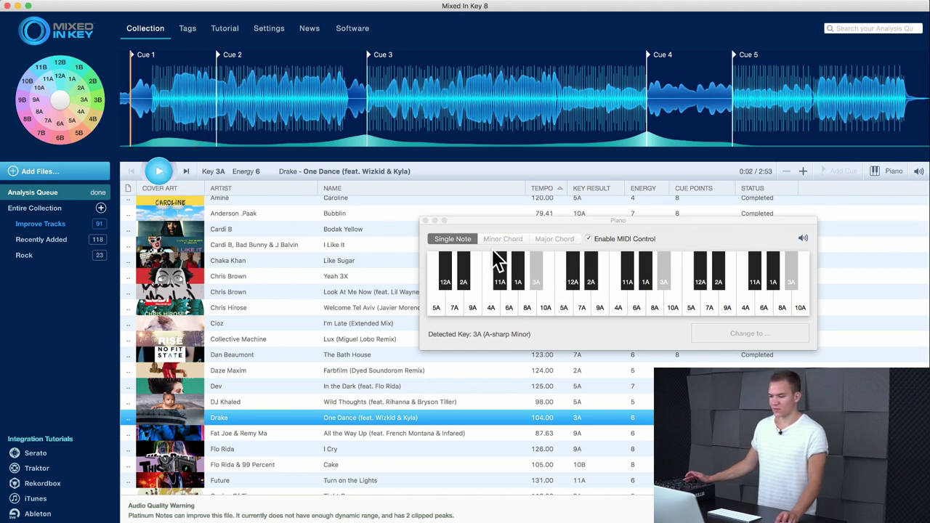
{"action": "left_click", "coordinate": [539, 285]}
{"action": "left_click", "coordinate": [520, 285]}
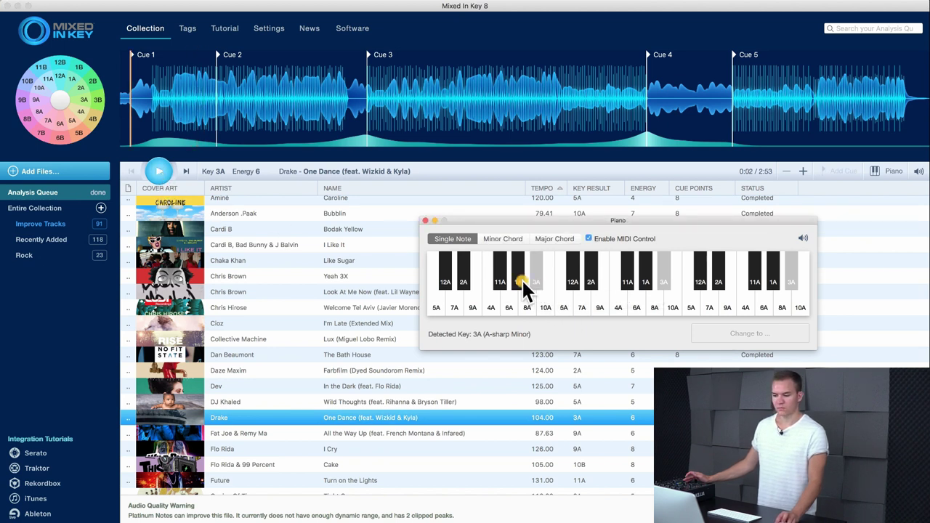
{"action": "left_click", "coordinate": [494, 307]}
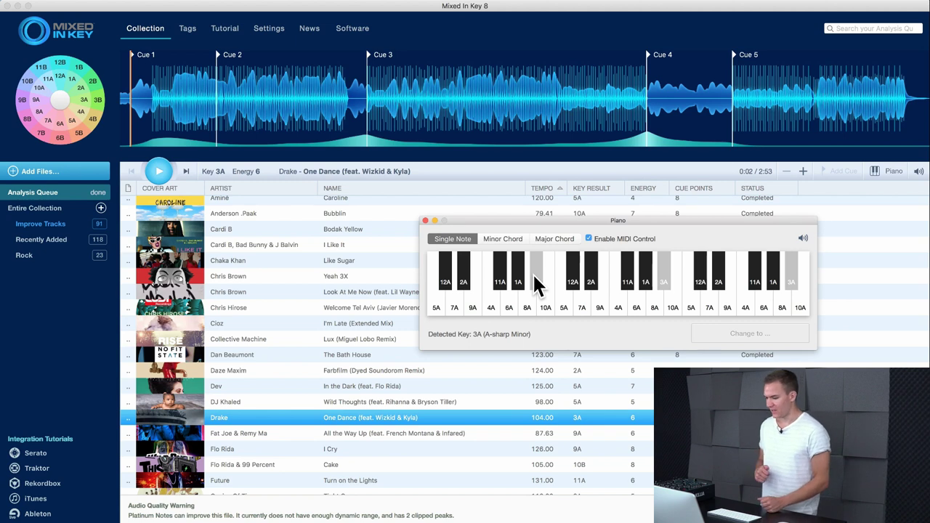
Play One Dance while repeatedly sounding the single note 3A to check the detected key, and stop playback
{"action": "left_click", "coordinate": [159, 173]}
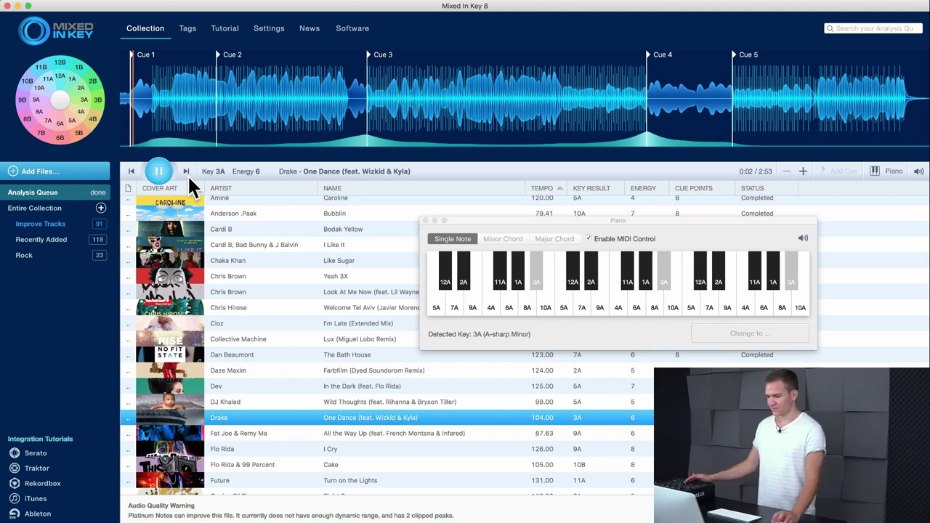
{"action": "left_click", "coordinate": [538, 285]}
{"action": "left_click", "coordinate": [537, 286]}
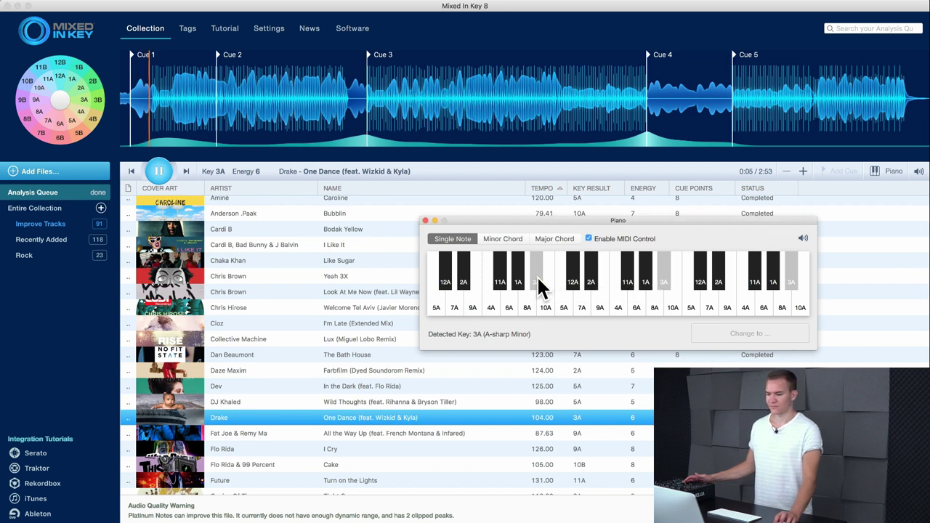
{"action": "left_click", "coordinate": [538, 285]}
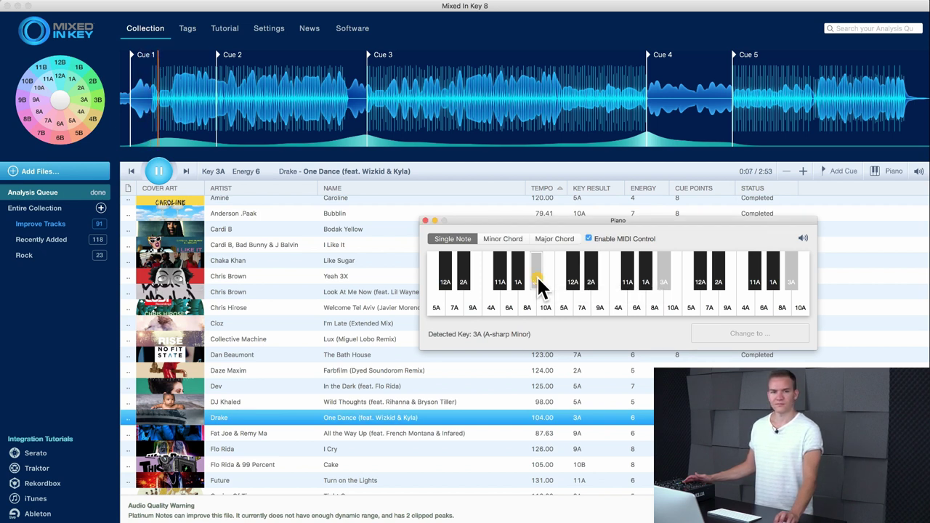
{"action": "left_click", "coordinate": [538, 286]}
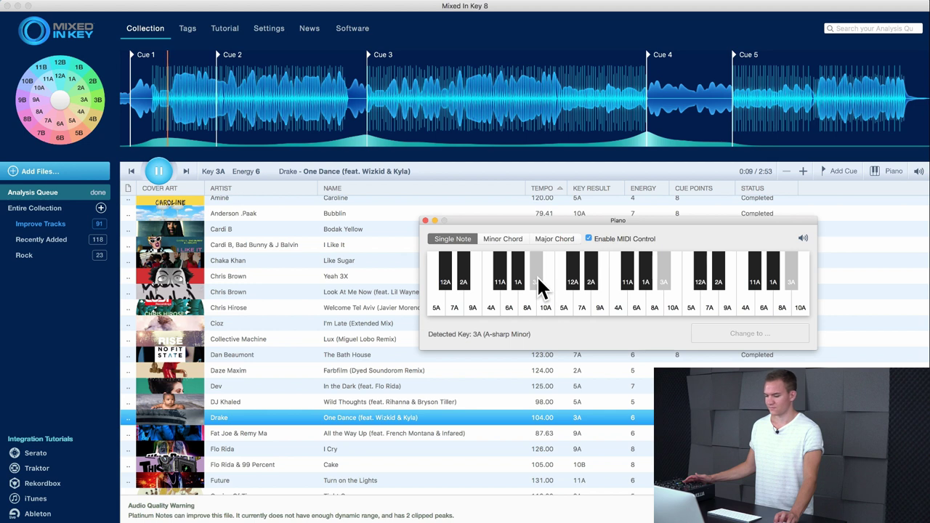
{"action": "left_click", "coordinate": [538, 286]}
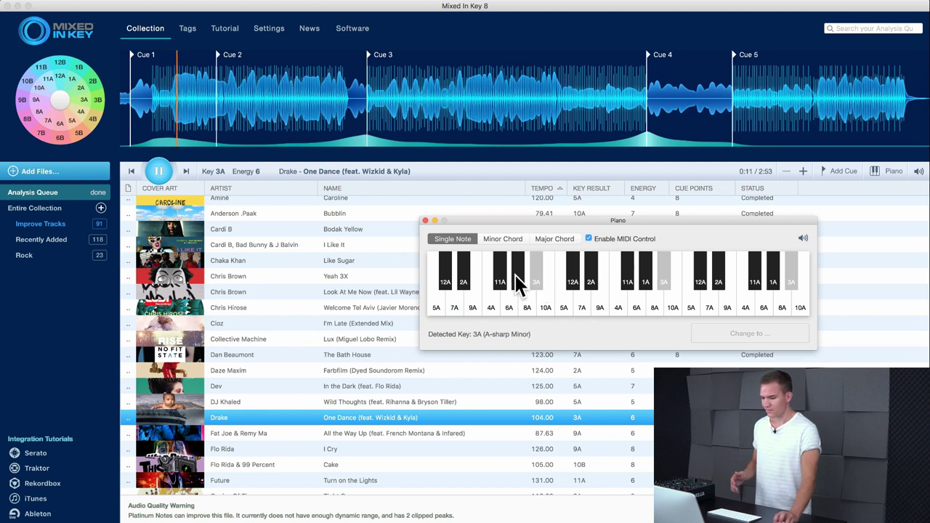
{"action": "left_click", "coordinate": [159, 172]}
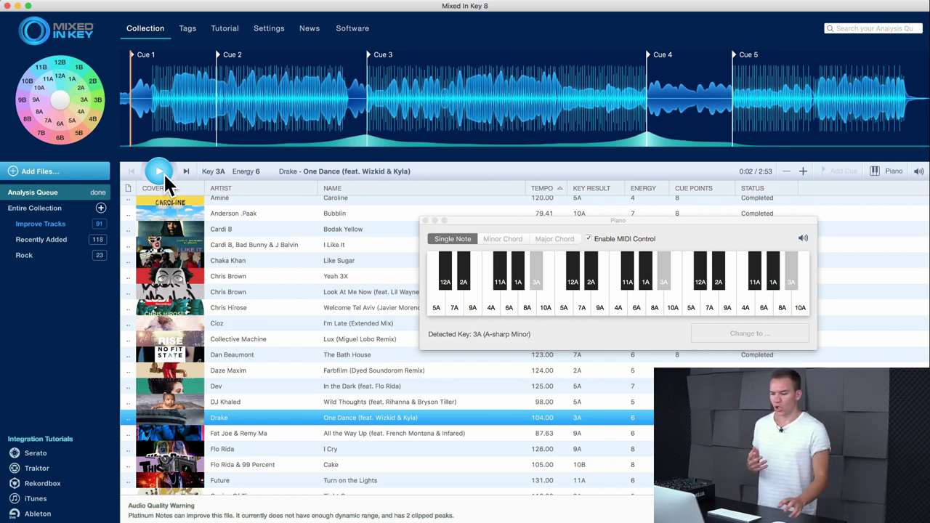
Set the piano to Minor Chord and test the 3A chord against One Dance from its start and from Cue 2
{"action": "left_click_drag", "start_coordinate": [537, 219], "coordinate": [507, 222]}
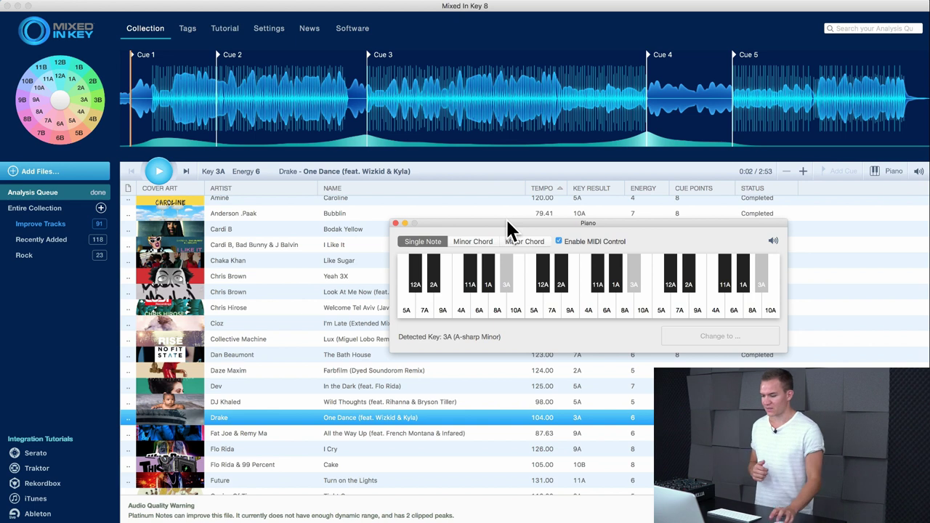
{"action": "left_click", "coordinate": [473, 241]}
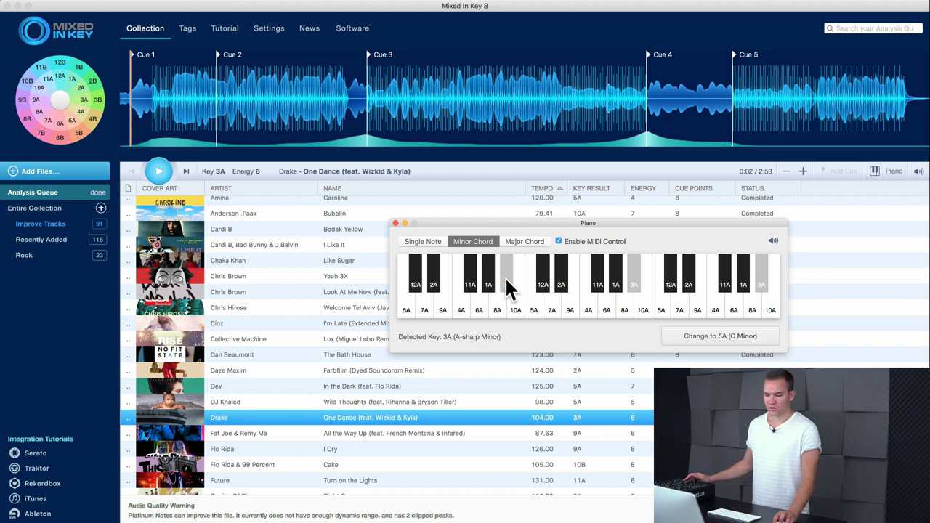
{"action": "left_click", "coordinate": [161, 171]}
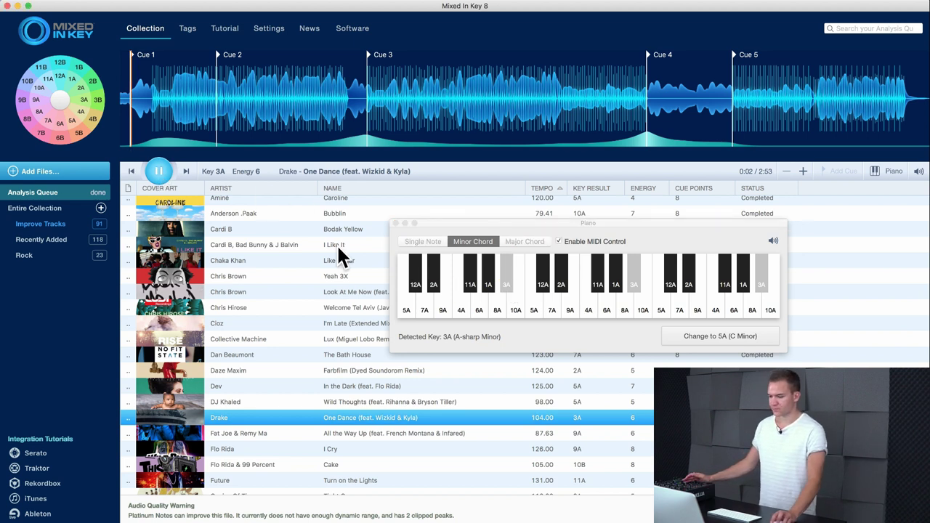
{"action": "left_click", "coordinate": [509, 278]}
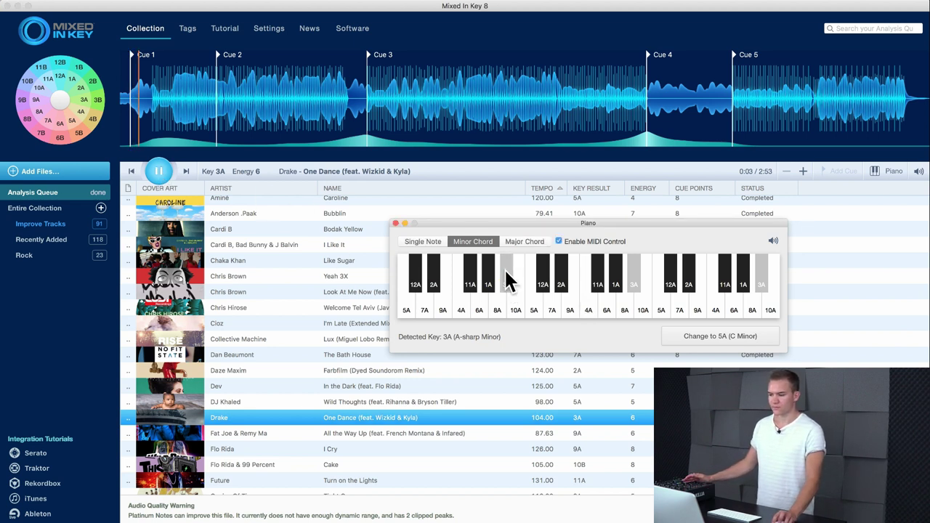
{"action": "left_click", "coordinate": [226, 102]}
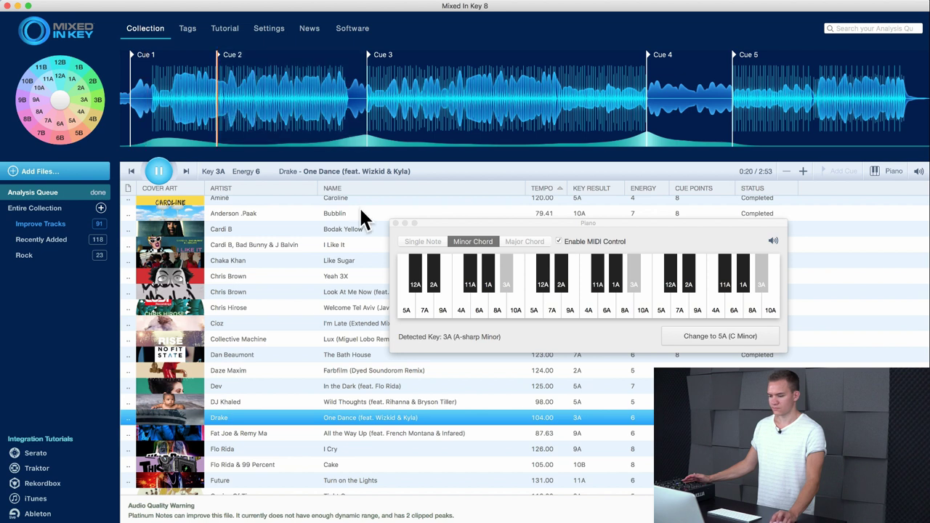
{"action": "left_click", "coordinate": [509, 283]}
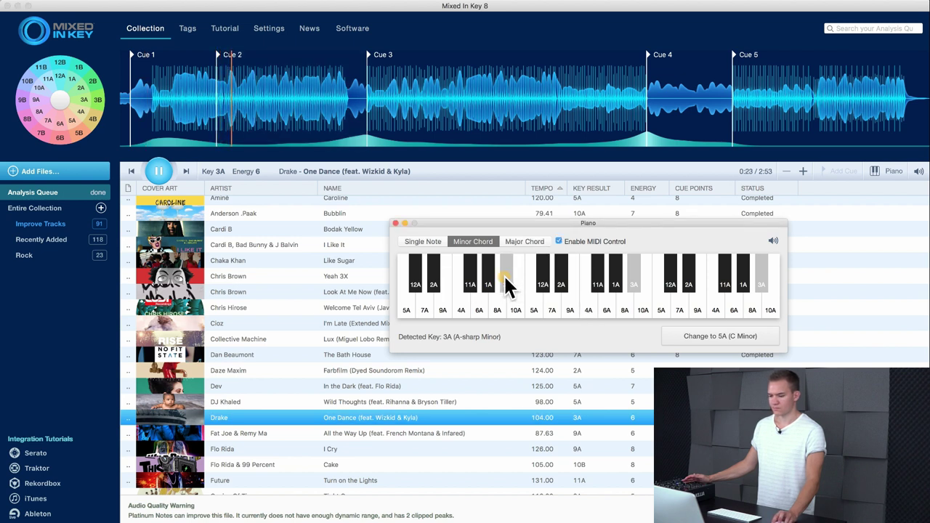
{"action": "left_click", "coordinate": [634, 284]}
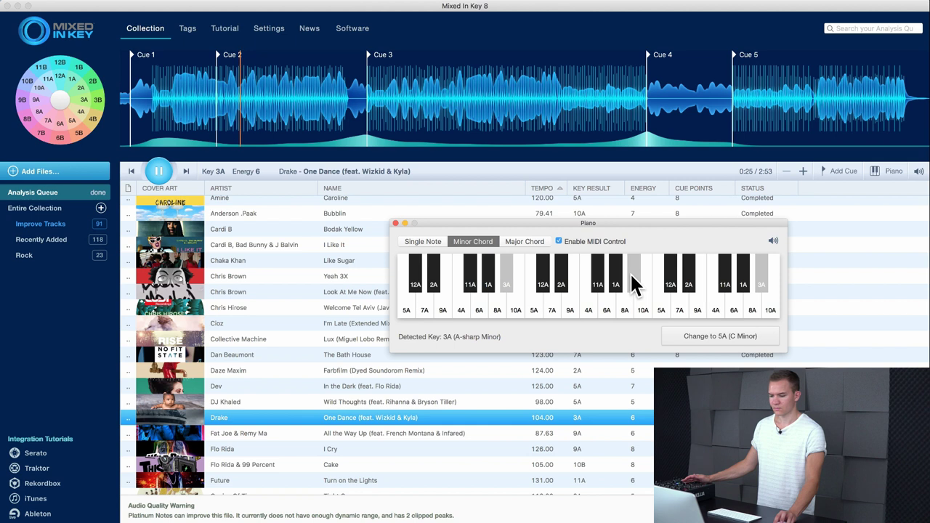
Return the piano to Single Note and compare the notes 3A, 9A, 4A and 11A with the playing track
{"action": "left_click", "coordinate": [423, 242]}
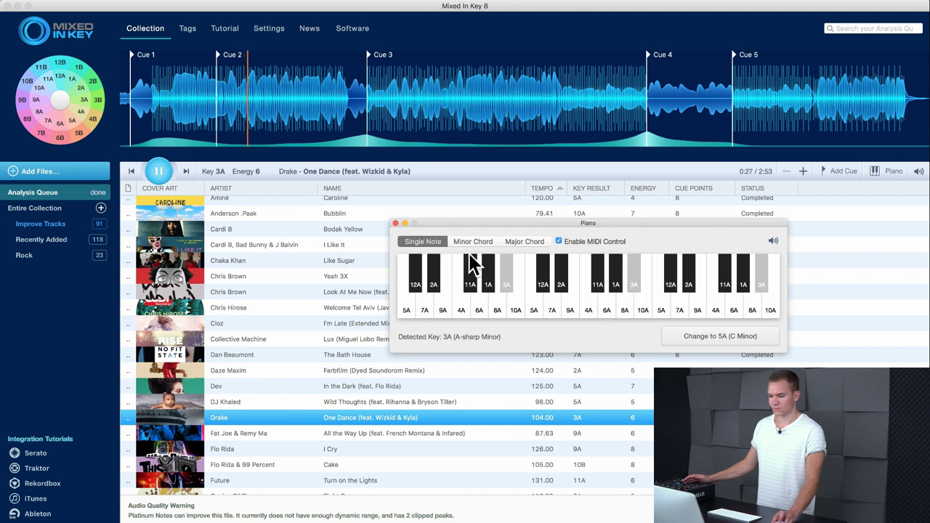
{"action": "left_click", "coordinate": [506, 275]}
{"action": "left_click", "coordinate": [507, 275]}
{"action": "left_click", "coordinate": [507, 275]}
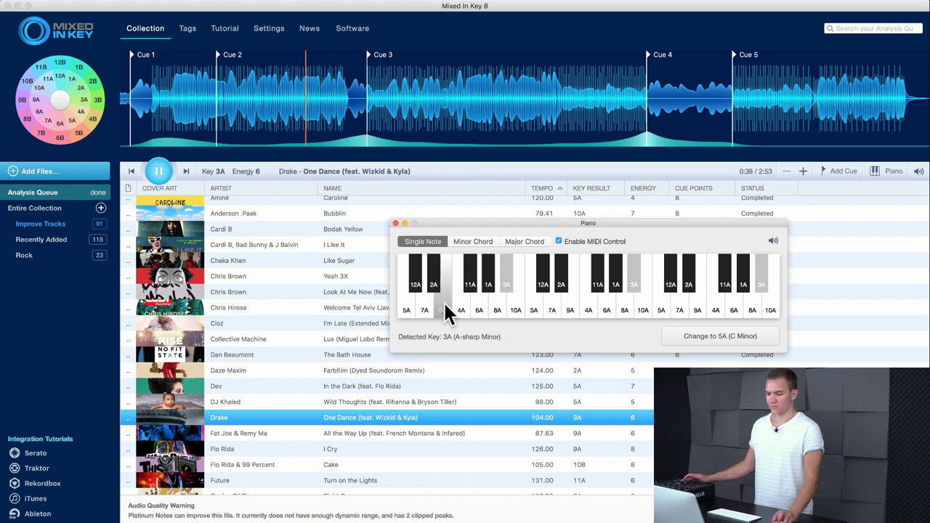
{"action": "left_click", "coordinate": [570, 316]}
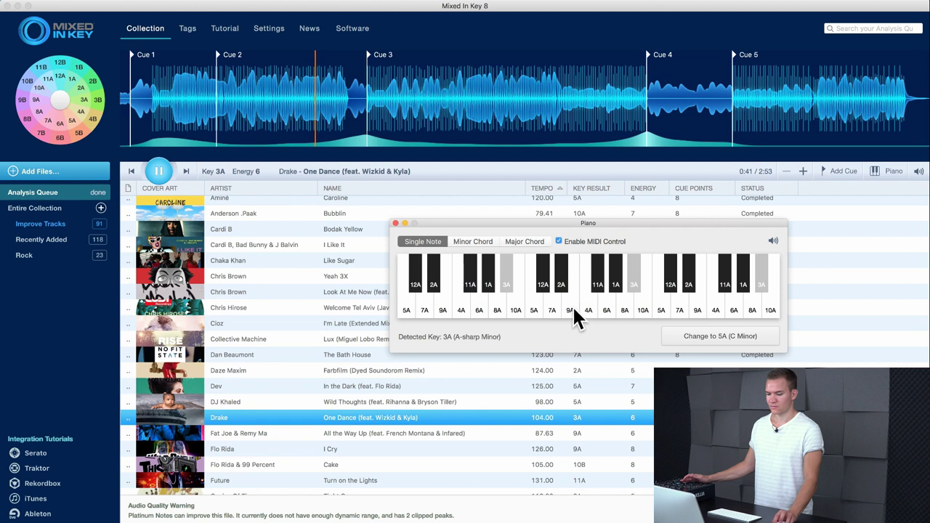
{"action": "left_click", "coordinate": [590, 317]}
{"action": "left_click", "coordinate": [598, 283]}
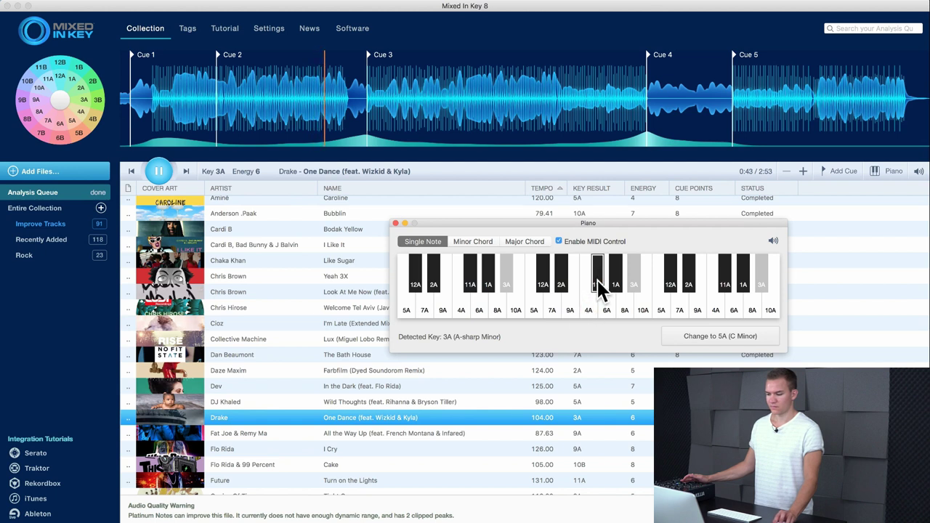
Test the 5A minor chord against the playing track, and close the piano with playback stopped
{"action": "left_click", "coordinate": [473, 241]}
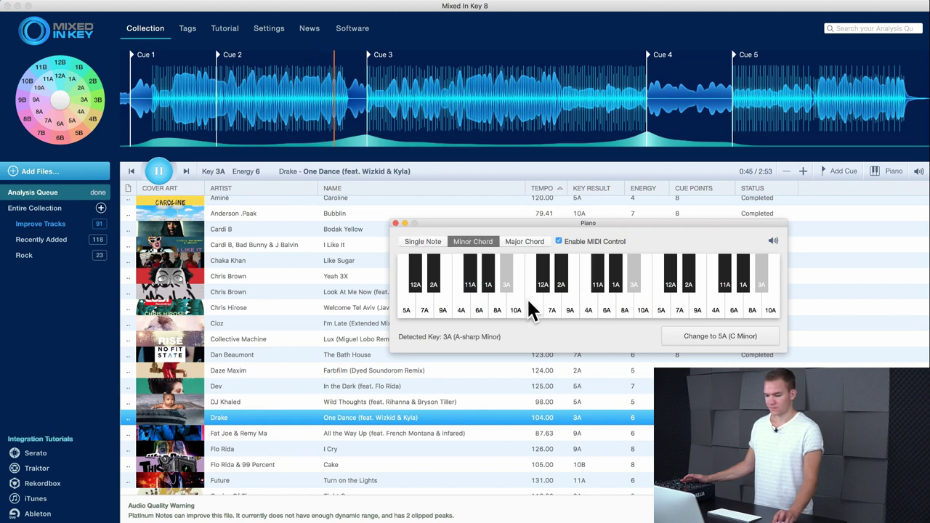
{"action": "left_click", "coordinate": [531, 309]}
{"action": "left_click", "coordinate": [532, 309]}
{"action": "left_click", "coordinate": [532, 311]}
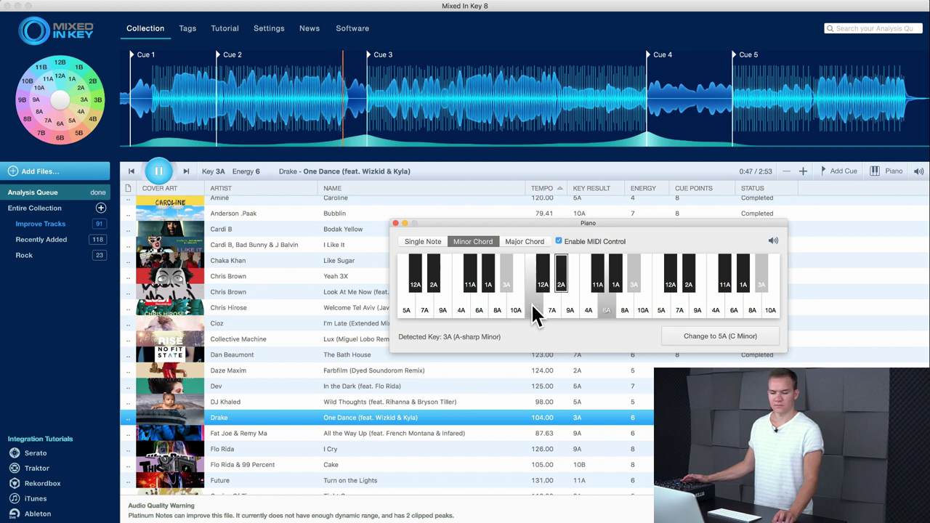
{"action": "left_click", "coordinate": [163, 174]}
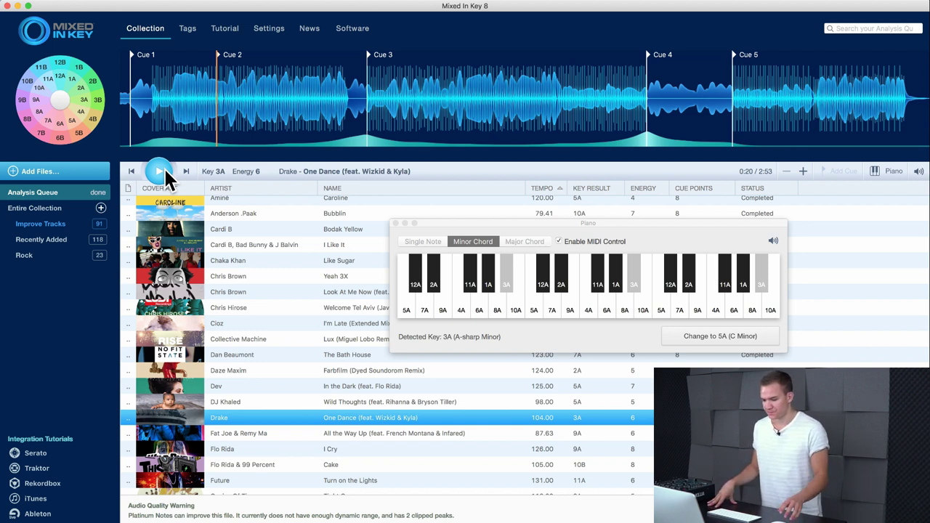
{"action": "left_click", "coordinate": [396, 223]}
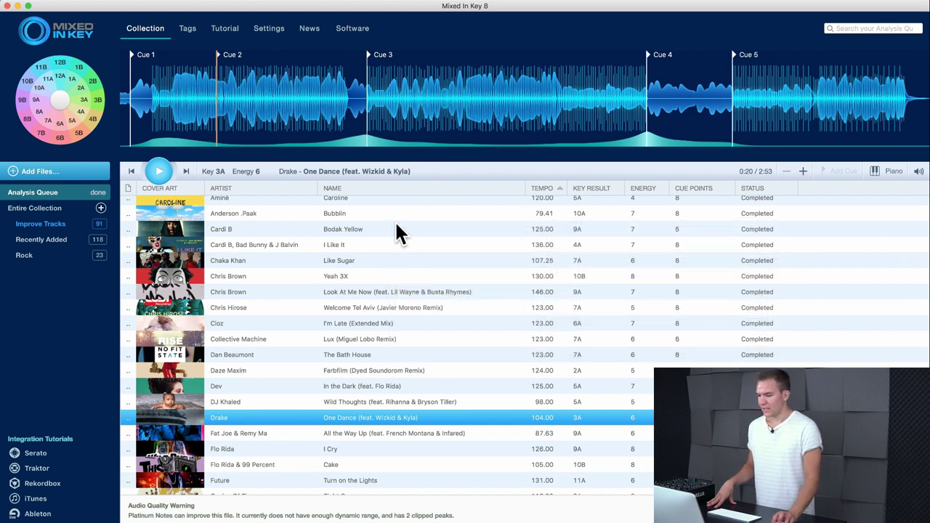
Review the song options available for Chris Brown's Look At Me Now and dismiss them
{"action": "left_click", "coordinate": [66, 309]}
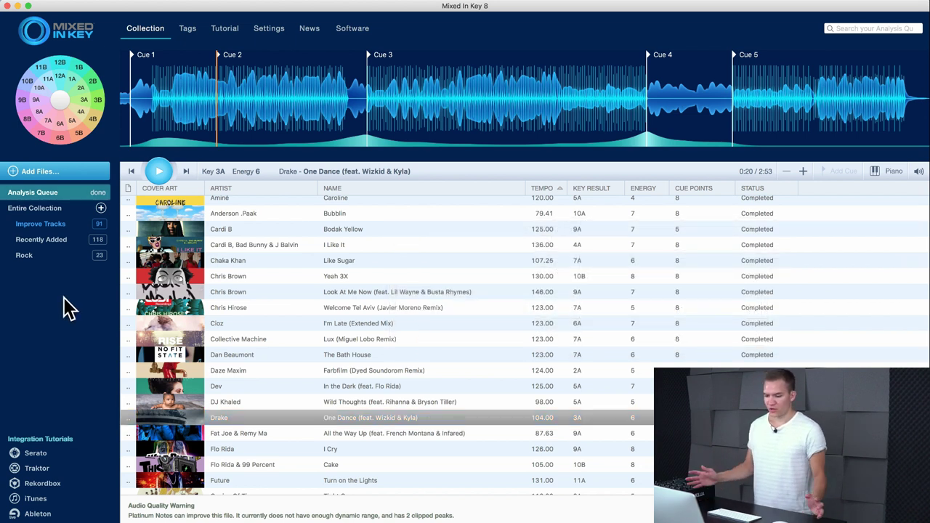
{"action": "left_click", "coordinate": [337, 293]}
{"action": "right_click", "coordinate": [335, 293]}
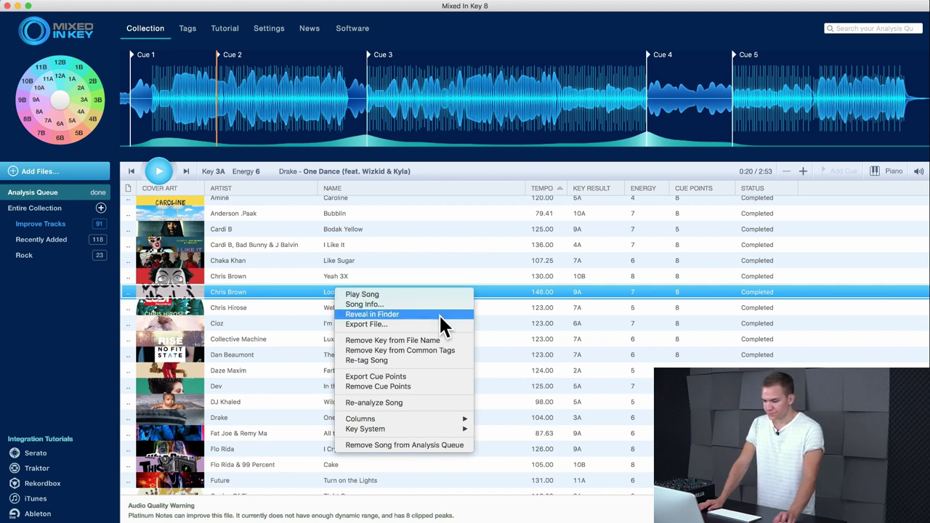
{"action": "left_click", "coordinate": [372, 231]}
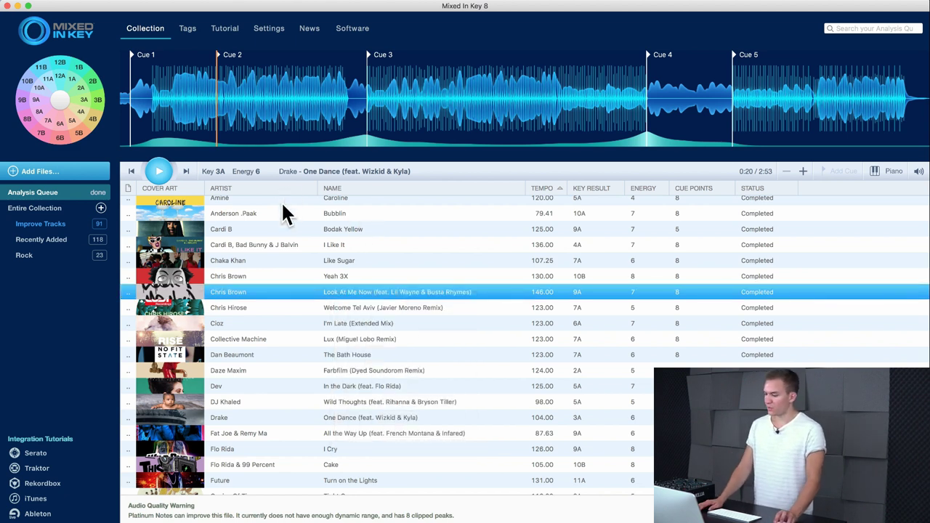
In the tag editor, change the album tag of Jason Derulo's If It Ain't Love to Quatsch
{"action": "left_click", "coordinate": [186, 33]}
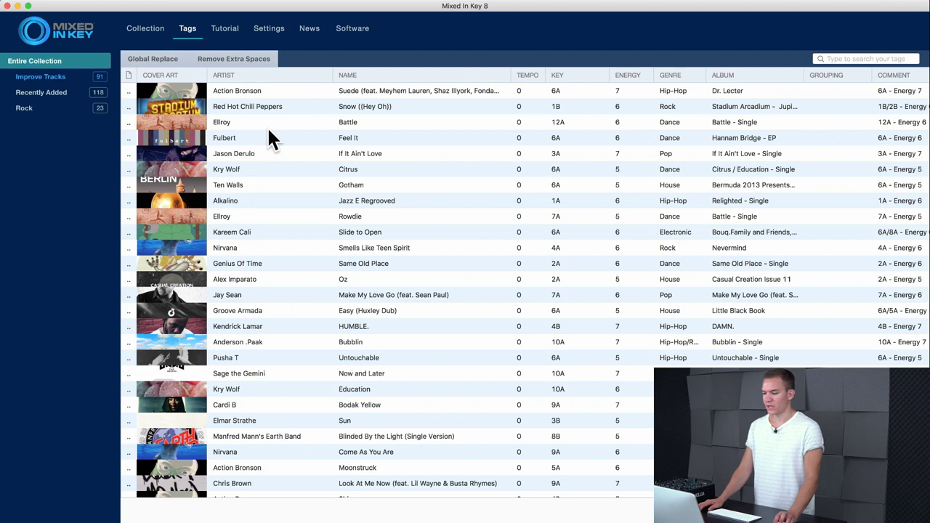
{"action": "scroll", "coordinate": [469, 171], "scroll_direction": "right", "scroll_amount": 3}
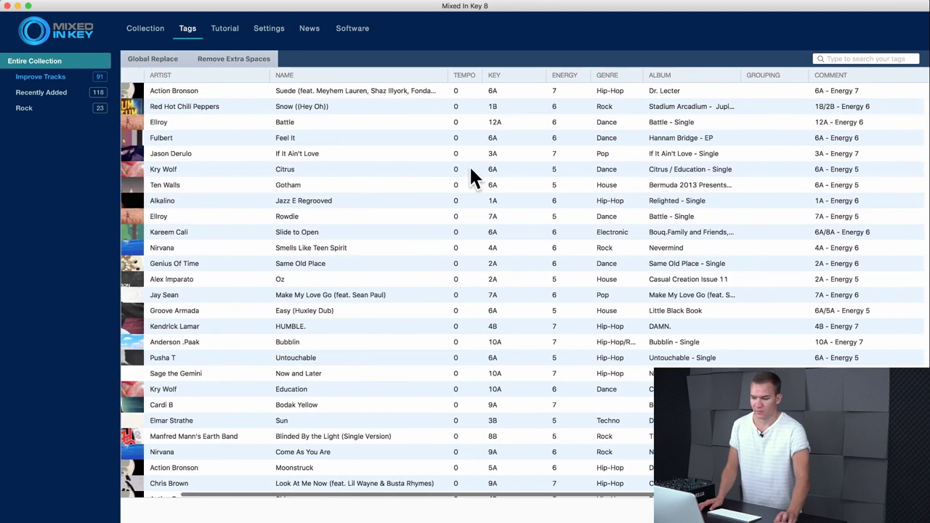
{"action": "left_click", "coordinate": [688, 139]}
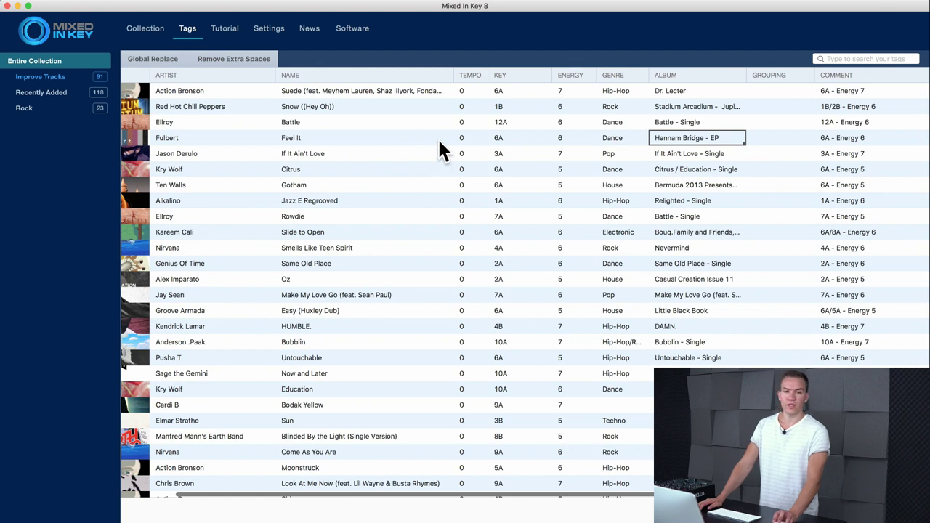
{"action": "scroll", "coordinate": [449, 143], "scroll_direction": "left", "scroll_amount": 3}
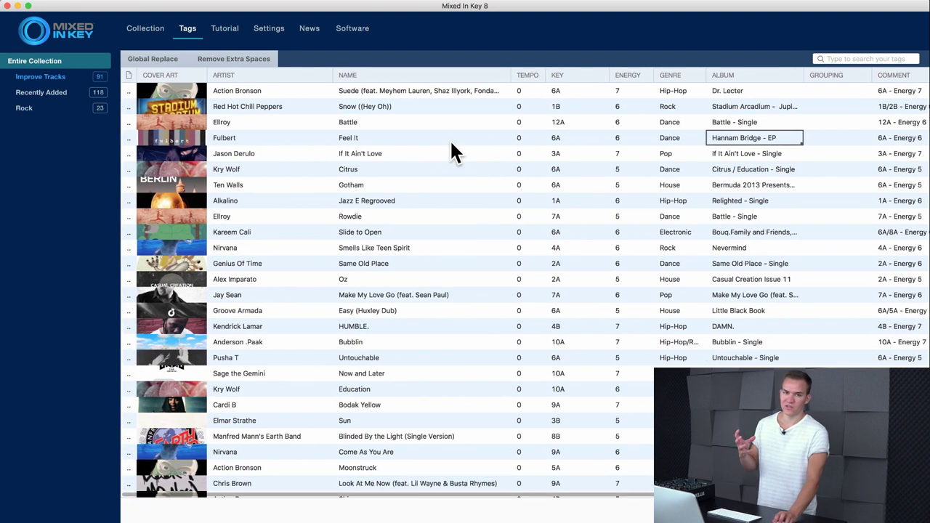
{"action": "double_click", "coordinate": [731, 137]}
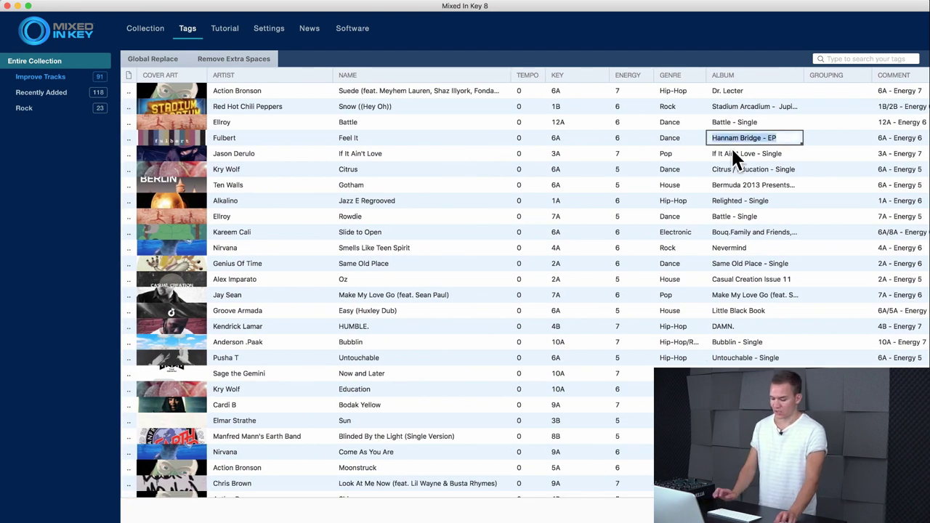
{"action": "double_click", "coordinate": [738, 149]}
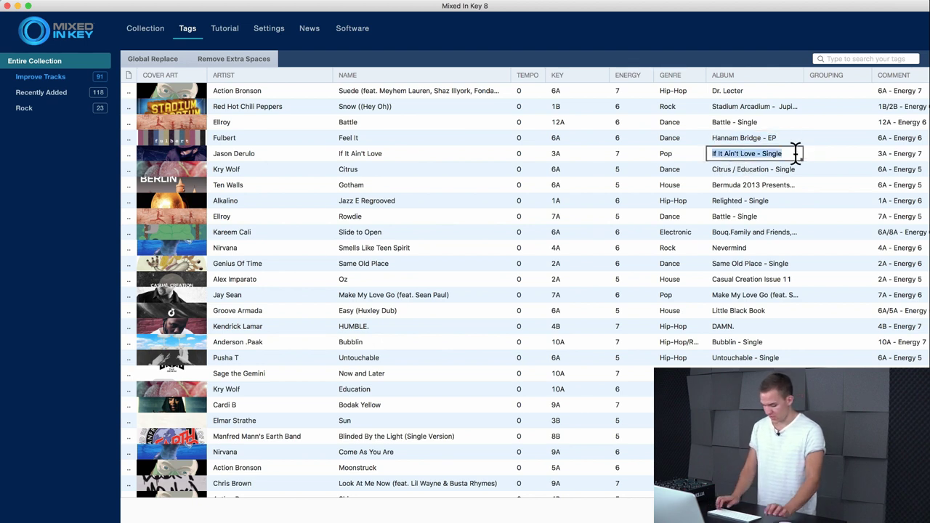
{"action": "type", "text": "Quatsch"}
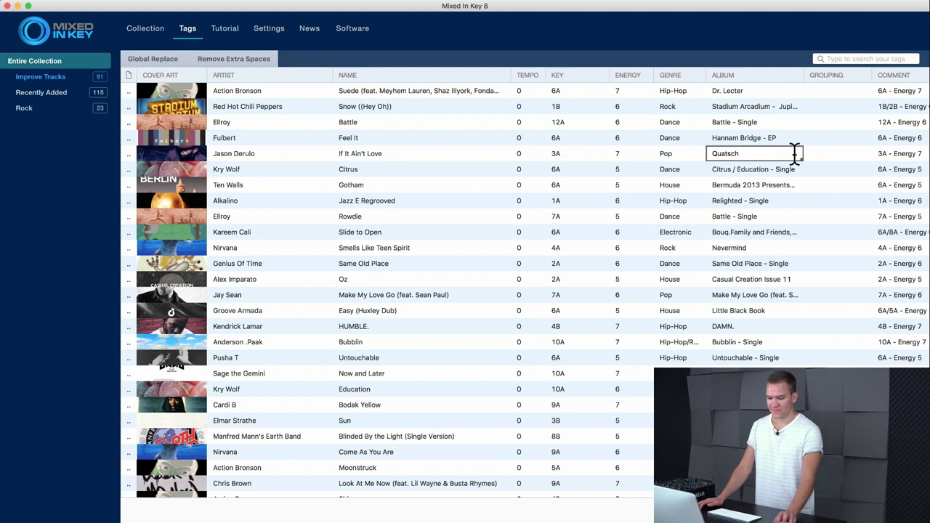
{"action": "key", "text": "Return"}
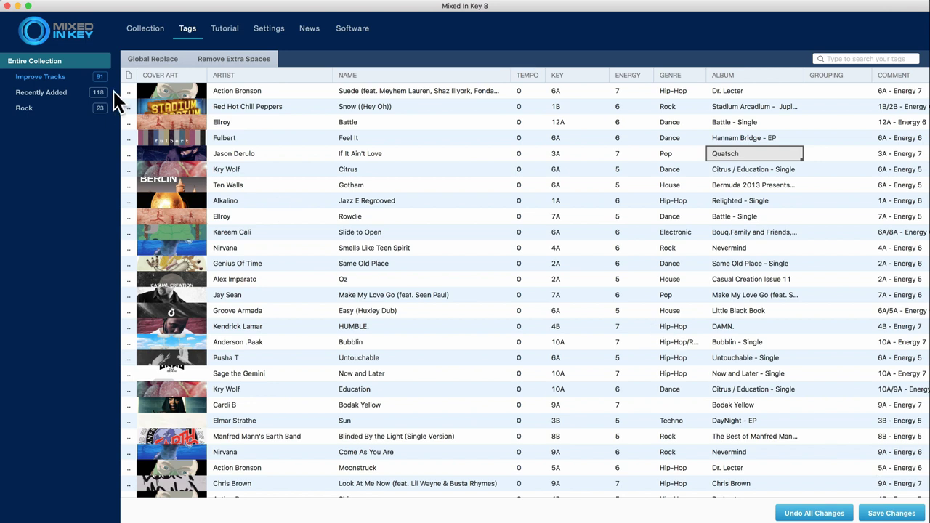
Load Chris Brown's Look At Me Now from the collection into the player and pause it at its start
{"action": "left_click", "coordinate": [129, 29]}
{"action": "left_click", "coordinate": [459, 276]}
{"action": "left_click", "coordinate": [385, 293]}
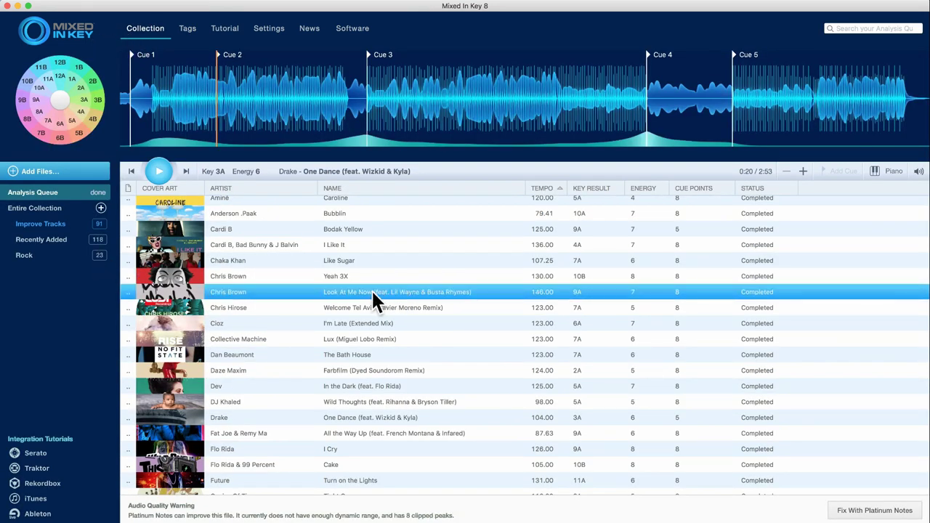
{"action": "left_click", "coordinate": [380, 292]}
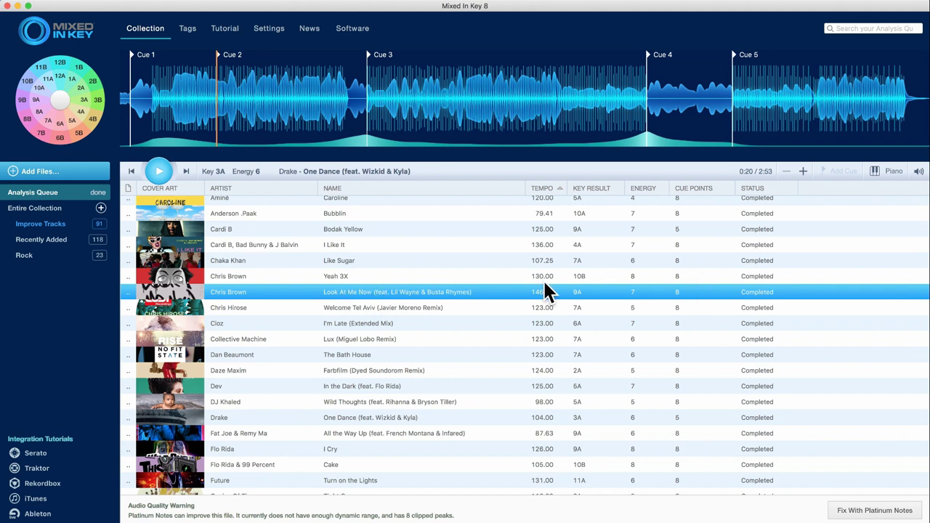
{"action": "left_click", "coordinate": [404, 289]}
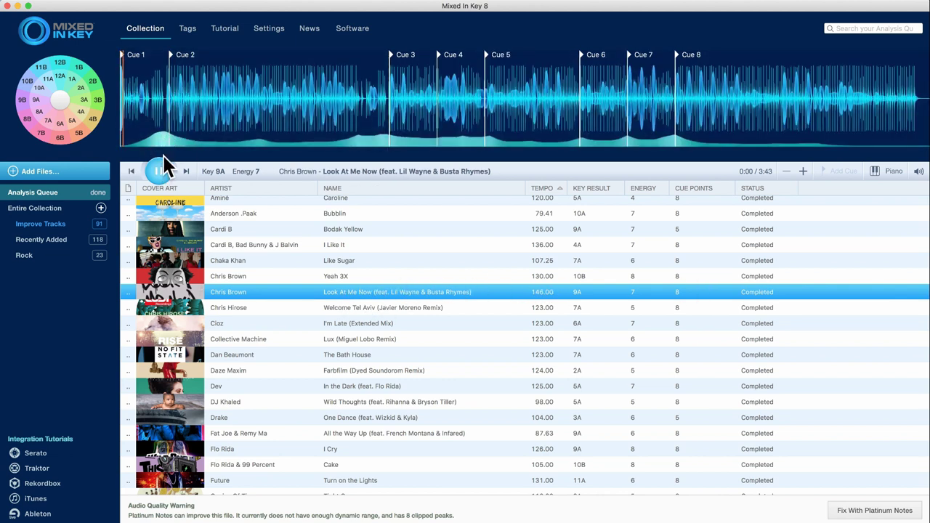
{"action": "left_click", "coordinate": [159, 172]}
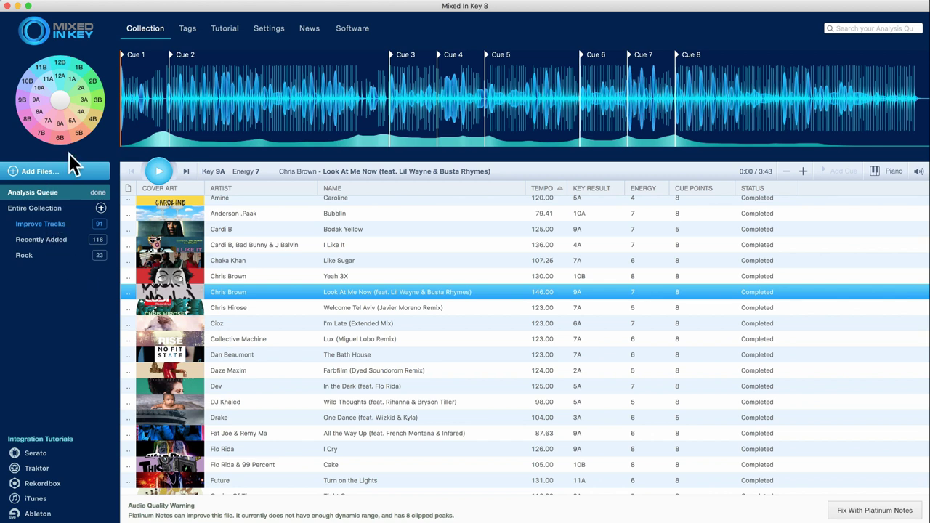
Review the editable comment, tempo, name, artist and album tags around the If It Ain't Love row
{"action": "left_click", "coordinate": [187, 28]}
{"action": "scroll", "coordinate": [588, 266], "scroll_direction": "right", "scroll_amount": 2}
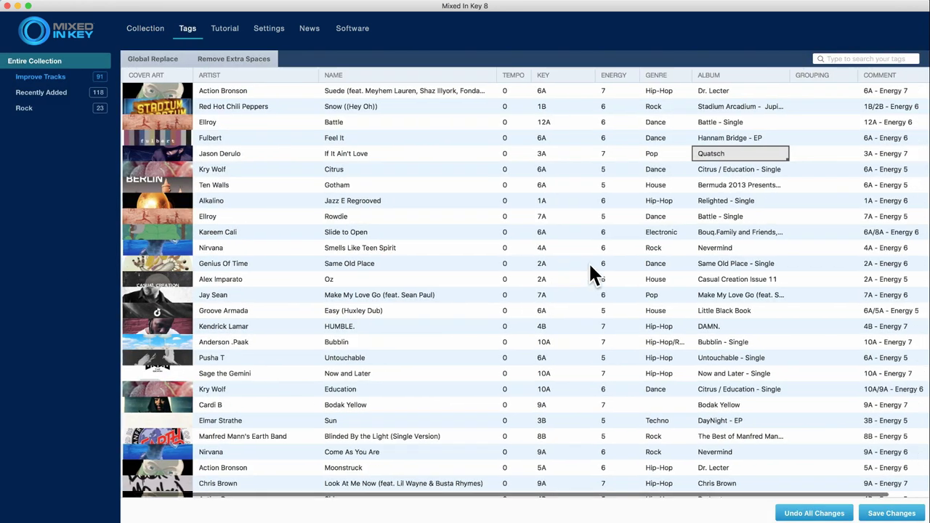
{"action": "left_click", "coordinate": [845, 153]}
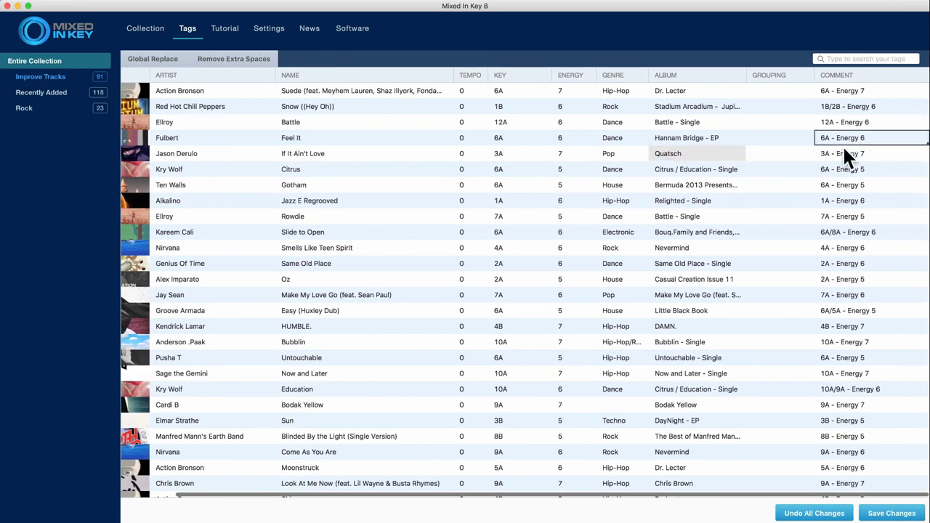
{"action": "left_click", "coordinate": [483, 154]}
{"action": "left_click", "coordinate": [399, 154]}
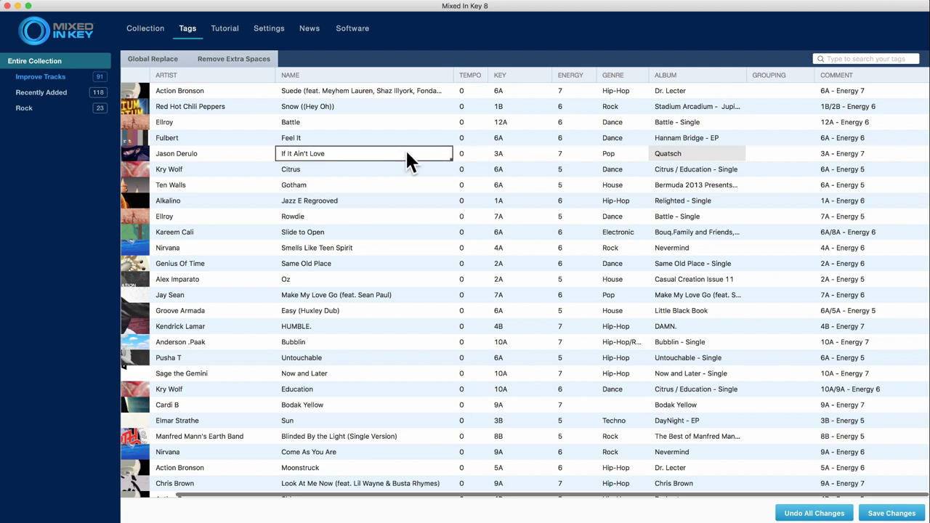
{"action": "left_click", "coordinate": [260, 156]}
{"action": "scroll", "coordinate": [259, 157], "scroll_direction": "left", "scroll_amount": 2}
{"action": "scroll", "coordinate": [257, 153], "scroll_direction": "right", "scroll_amount": 2}
{"action": "left_click", "coordinate": [696, 167]}
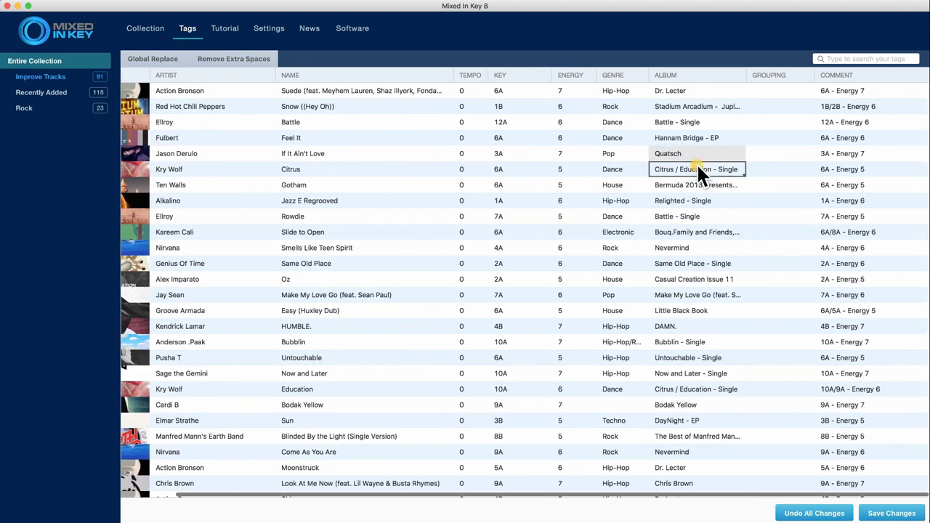
Look over the built-in tutorials and read through the Serato integration guide
{"action": "left_click", "coordinate": [218, 29]}
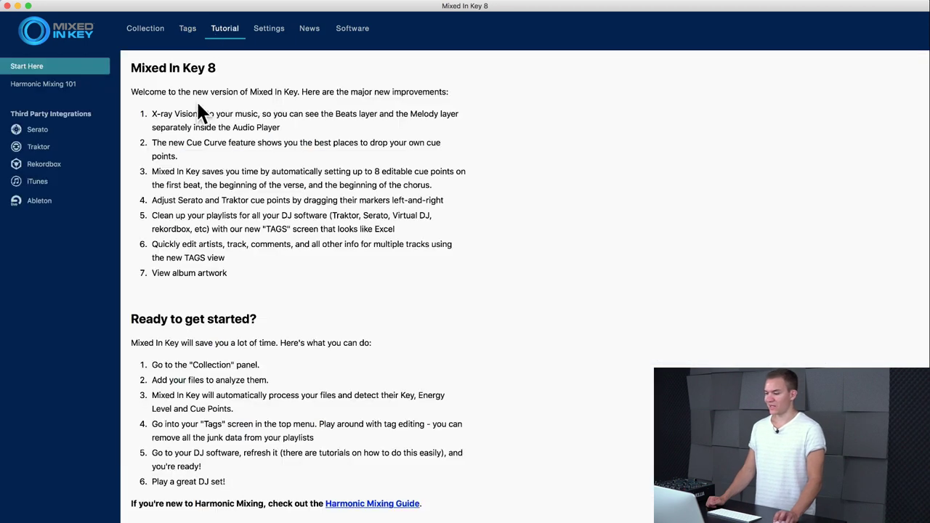
{"action": "left_click", "coordinate": [146, 27]}
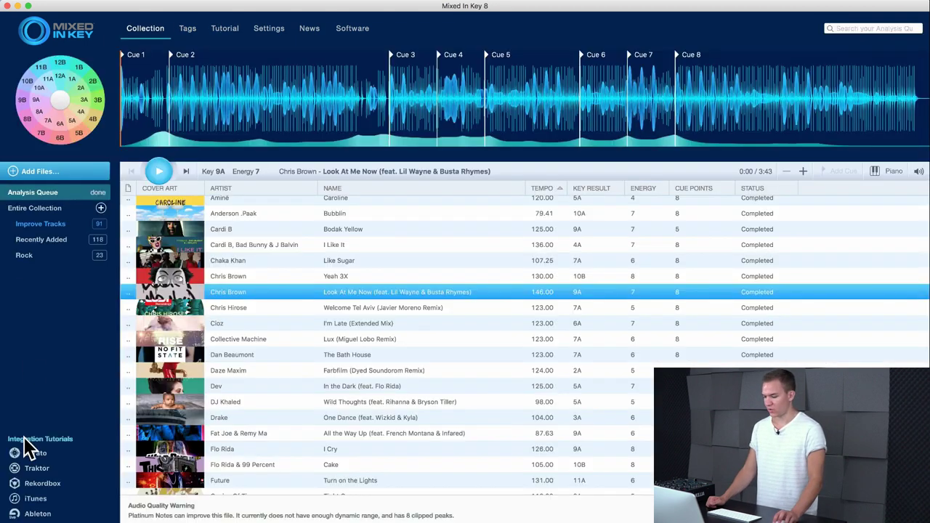
{"action": "left_click", "coordinate": [225, 29]}
{"action": "left_click", "coordinate": [35, 129]}
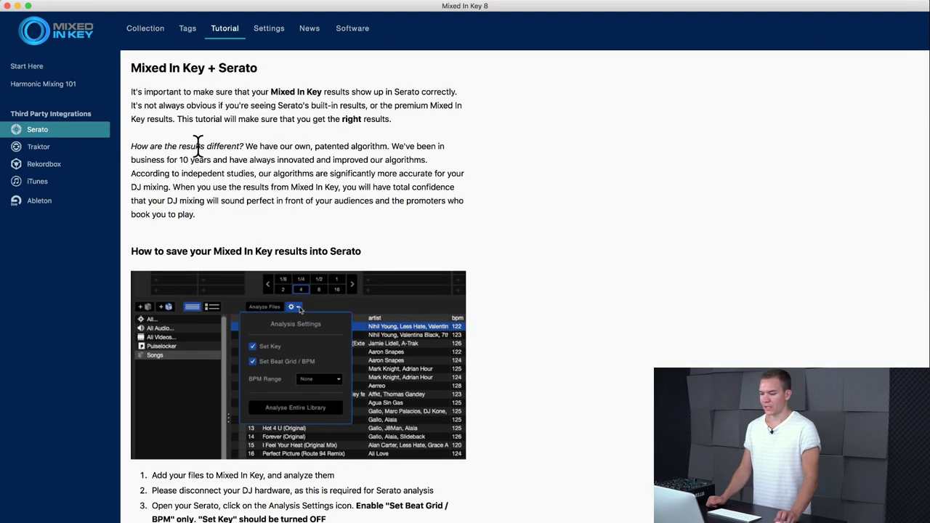
{"action": "scroll", "coordinate": [198, 146], "scroll_direction": "down", "scroll_amount": 2}
{"action": "scroll", "coordinate": [198, 145], "scroll_direction": "down", "scroll_amount": 10}
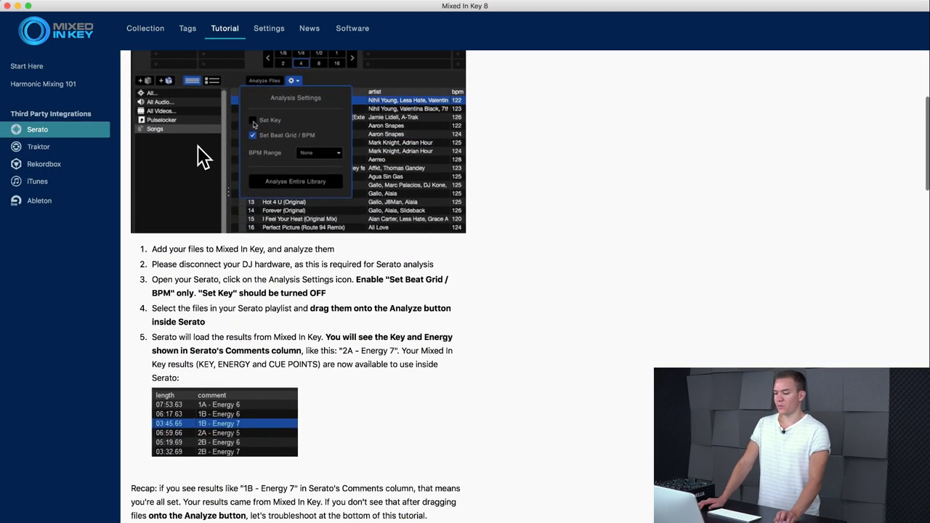
{"action": "scroll", "coordinate": [201, 146], "scroll_direction": "down", "scroll_amount": 9}
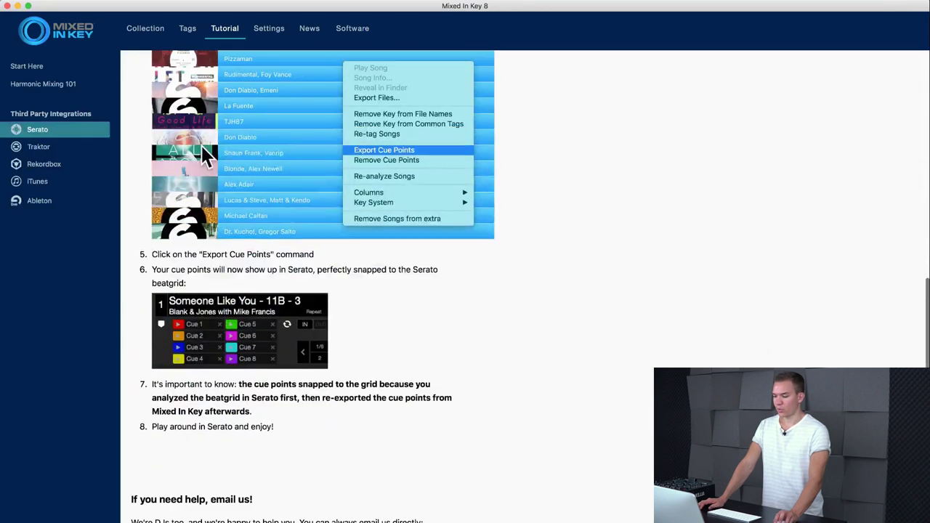
{"action": "scroll", "coordinate": [201, 145], "scroll_direction": "up", "scroll_amount": 20}
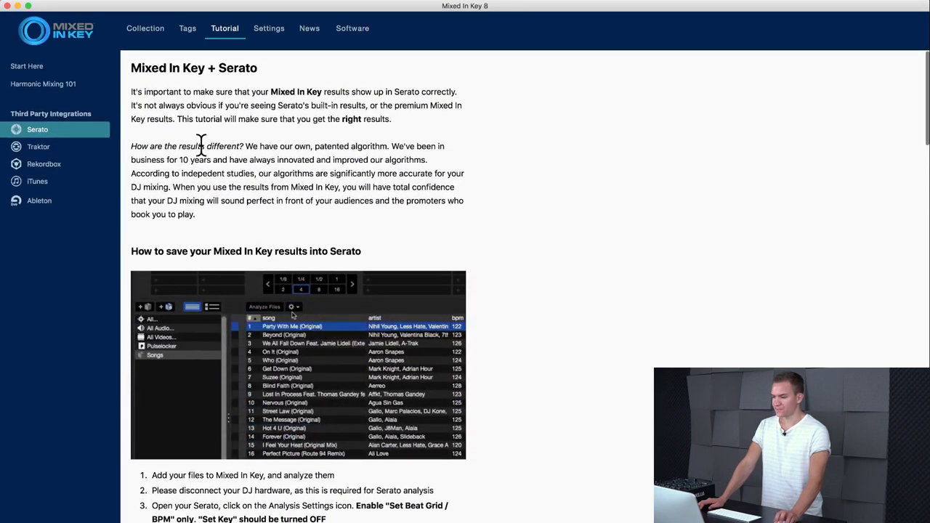
View the integration tutorials for Traktor, Rekordbox, Ableton and iTunes
{"action": "left_click", "coordinate": [61, 151]}
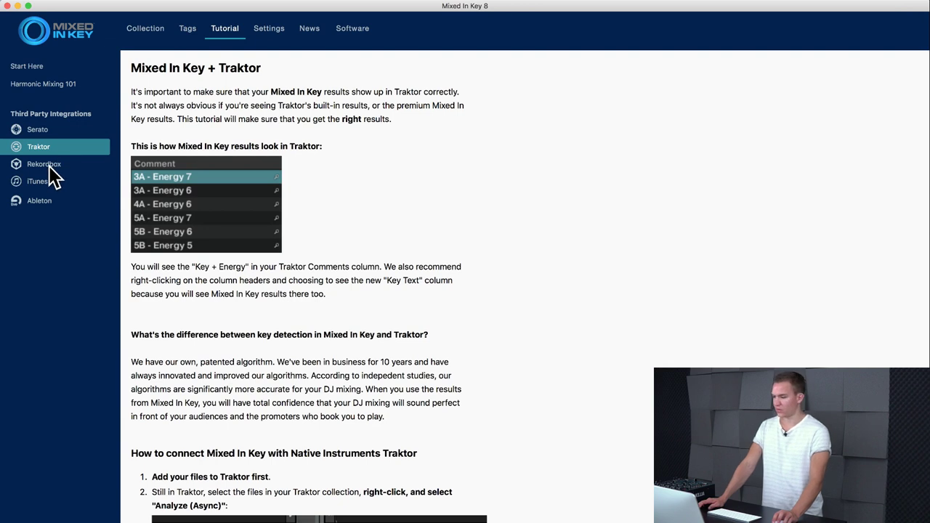
{"action": "left_click", "coordinate": [49, 166]}
{"action": "left_click", "coordinate": [51, 198]}
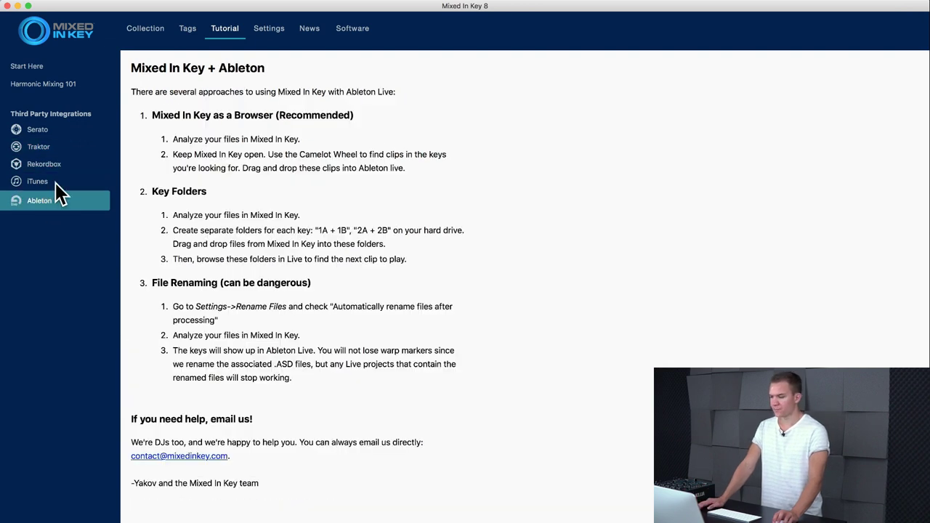
{"action": "left_click", "coordinate": [54, 184]}
Review the personalization and feedback settings, and examine what the tag writing options write and where
{"action": "left_click", "coordinate": [270, 29]}
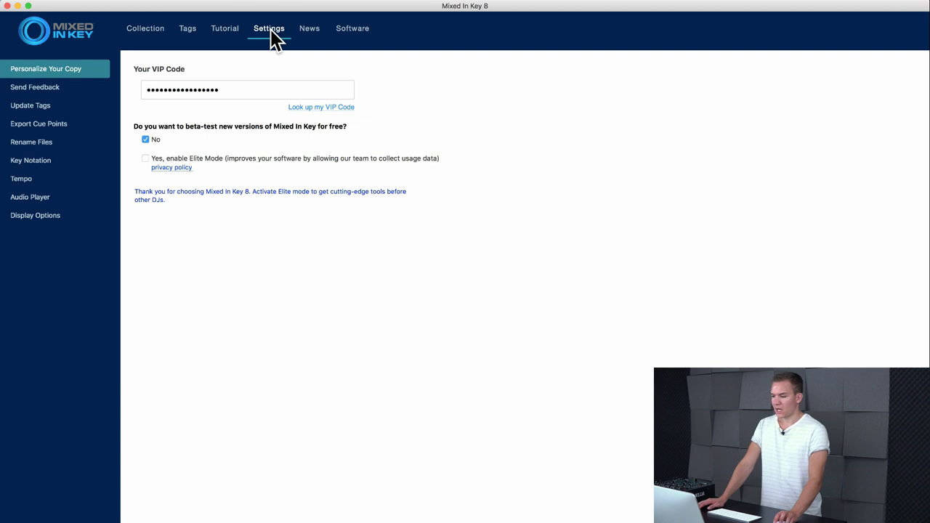
{"action": "left_click", "coordinate": [45, 88]}
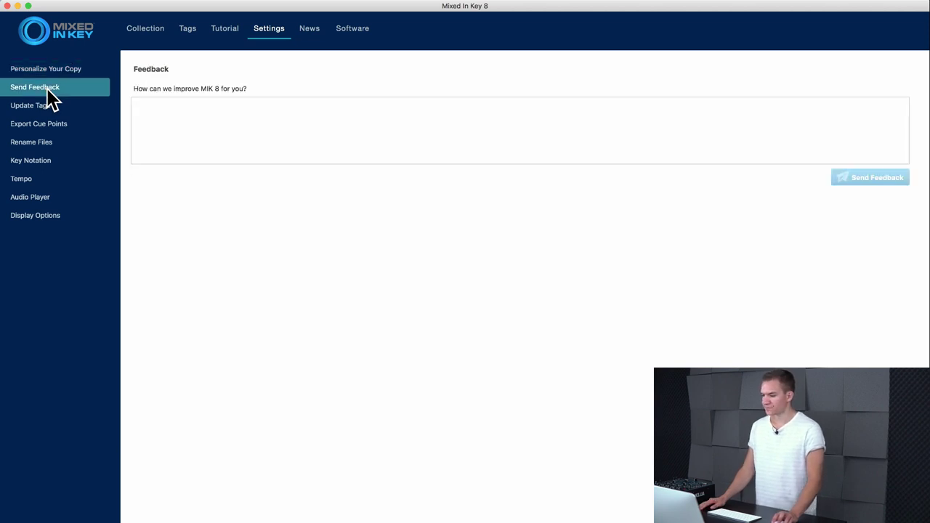
{"action": "left_click", "coordinate": [37, 107]}
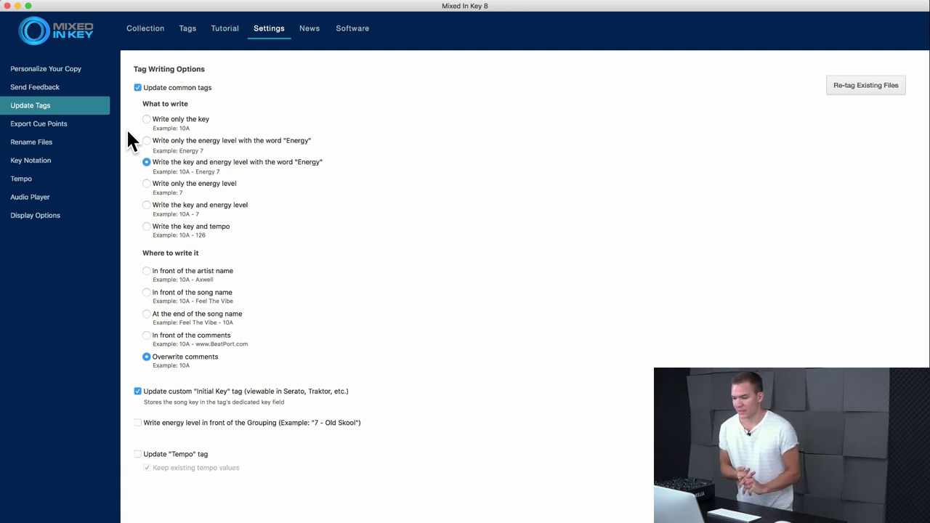
{"action": "left_click", "coordinate": [199, 162]}
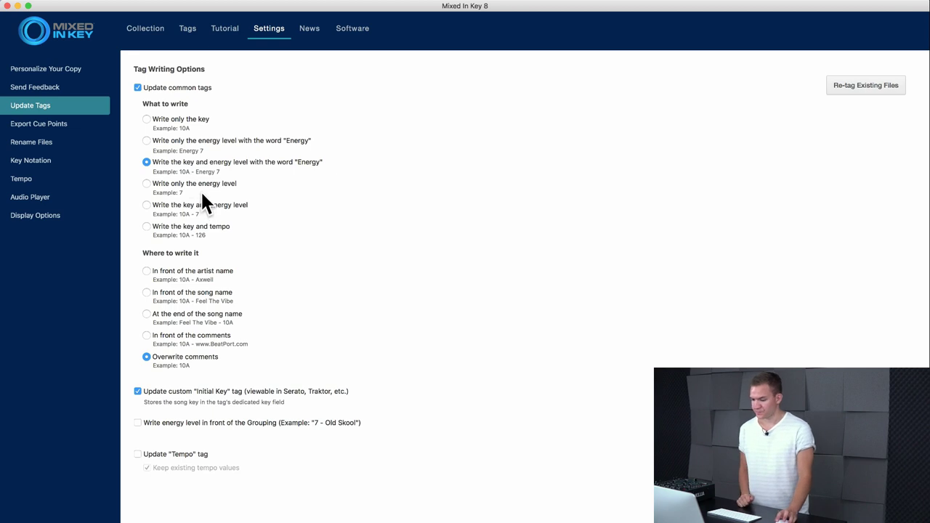
{"action": "left_click", "coordinate": [272, 392]}
{"action": "left_click", "coordinate": [300, 393]}
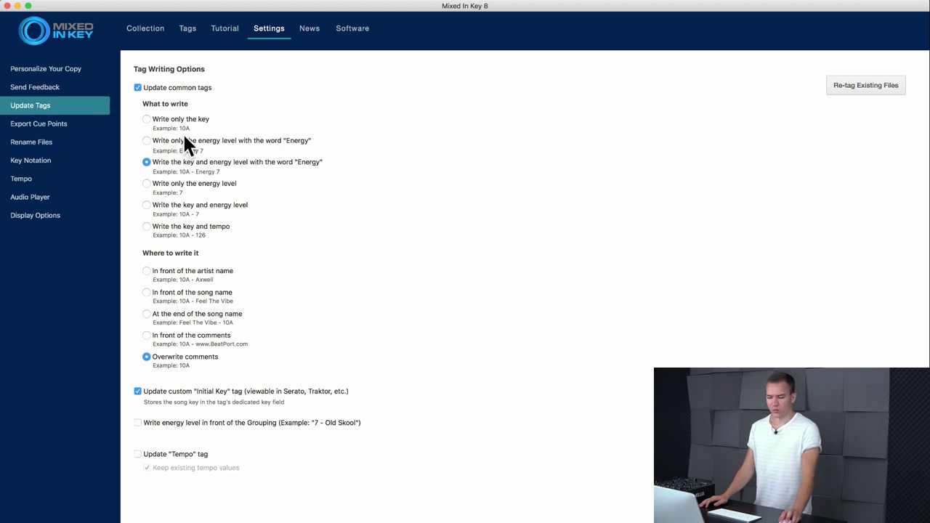
Check the cue point export settings against the cue points of Look At Me Now in the collection
{"action": "left_click", "coordinate": [63, 125]}
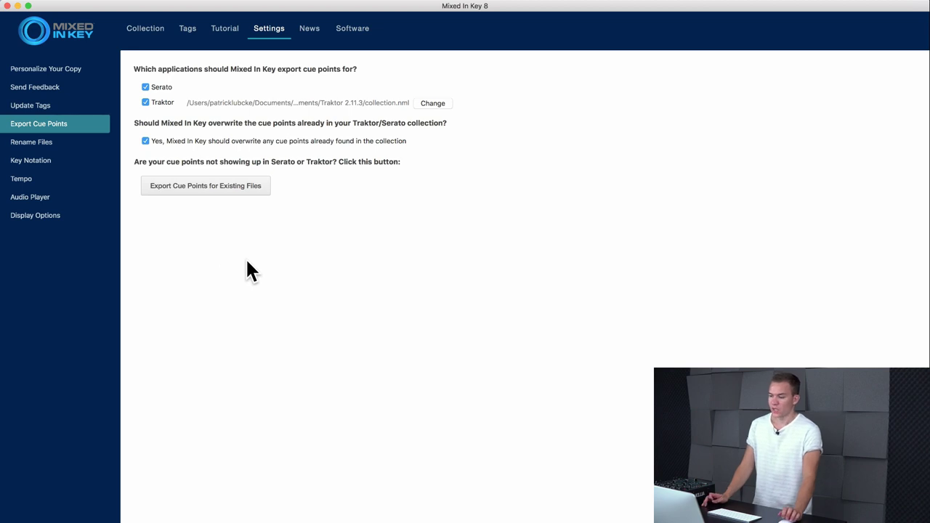
{"action": "left_click", "coordinate": [137, 33]}
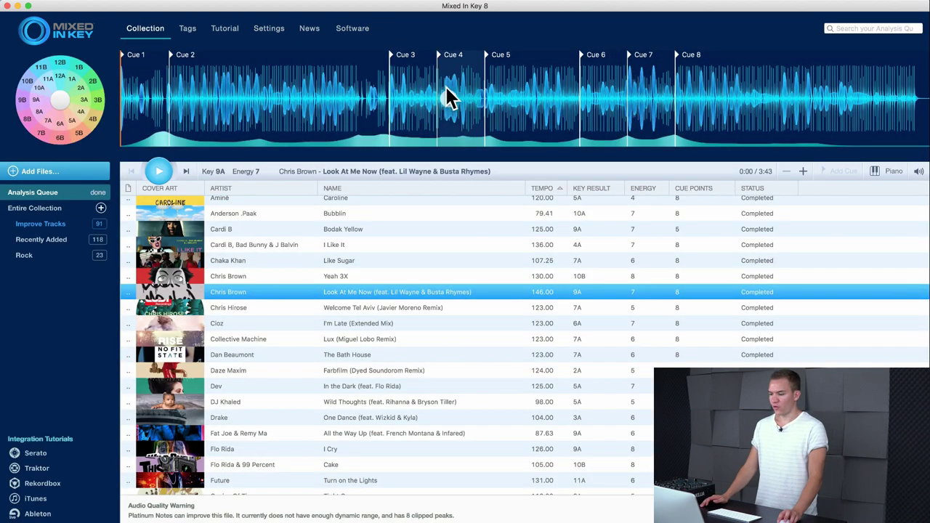
{"action": "left_click", "coordinate": [271, 29]}
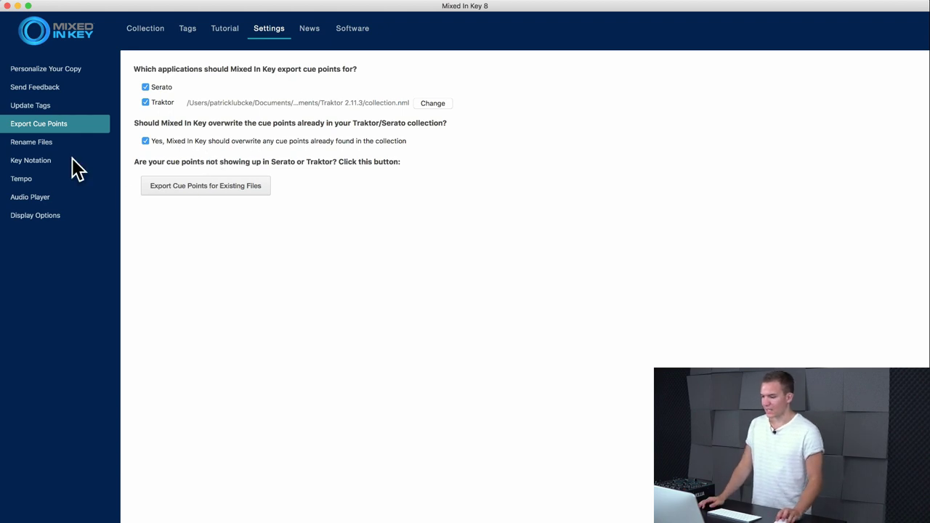
Try automatic file renaming after processing, and set the option back to Do not rename files
{"action": "left_click", "coordinate": [57, 143]}
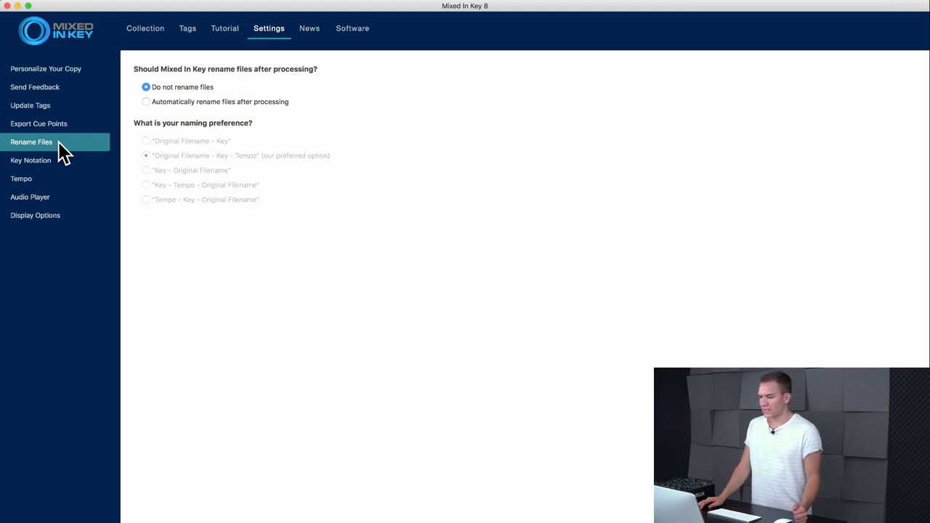
{"action": "left_click", "coordinate": [142, 102]}
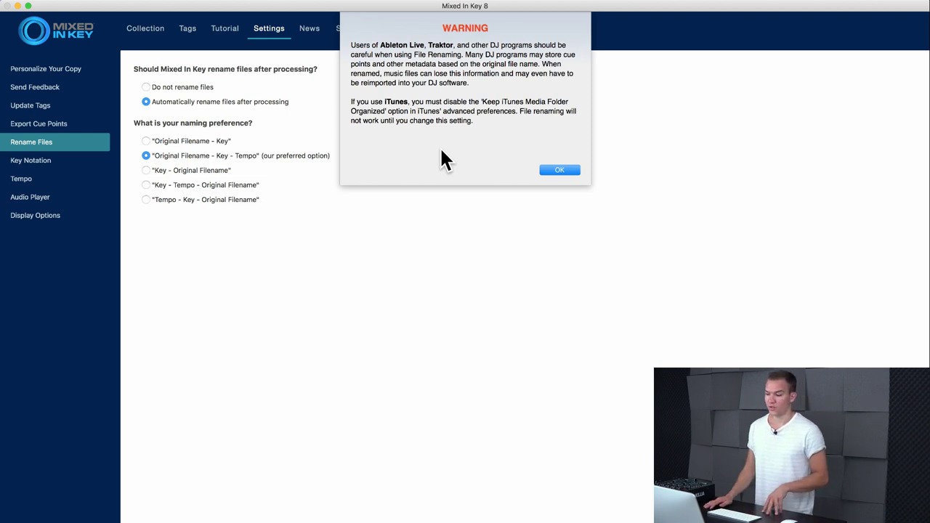
{"action": "left_click", "coordinate": [555, 170]}
{"action": "left_click", "coordinate": [146, 86]}
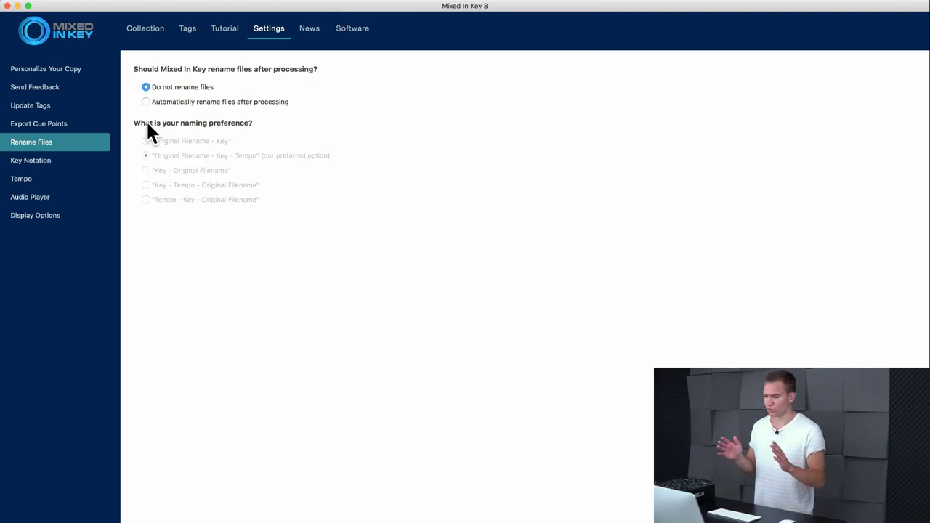
Try Flats as the primary key notation and as the extra key column, and set them back to Camelot and None
{"action": "left_click", "coordinate": [36, 162]}
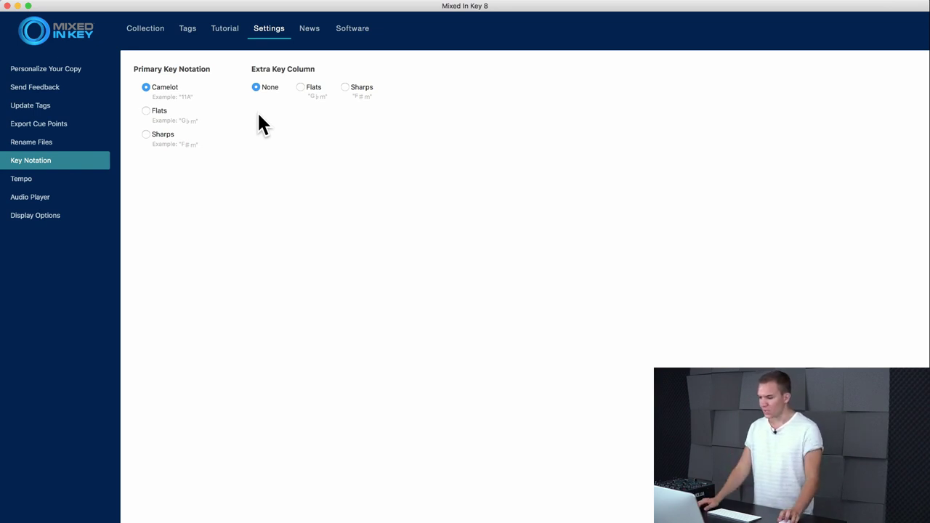
{"action": "left_click", "coordinate": [146, 111]}
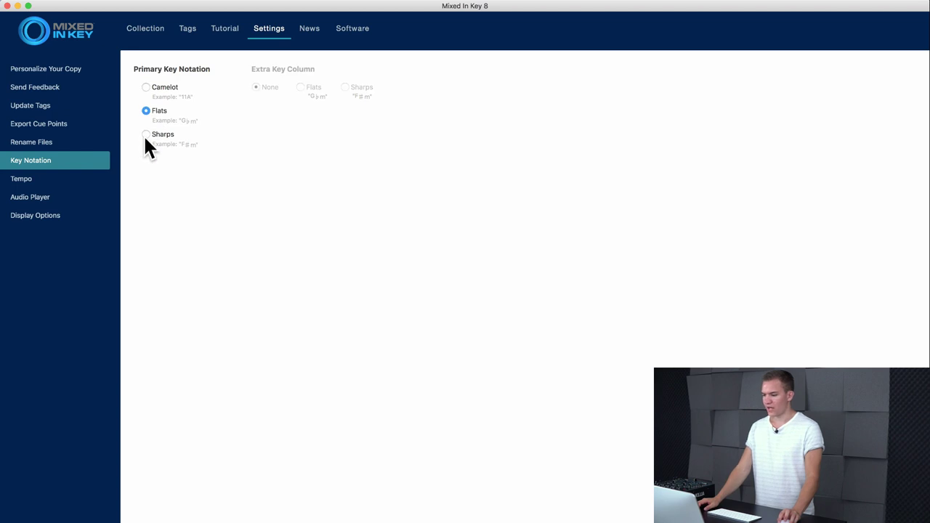
{"action": "left_click", "coordinate": [145, 88]}
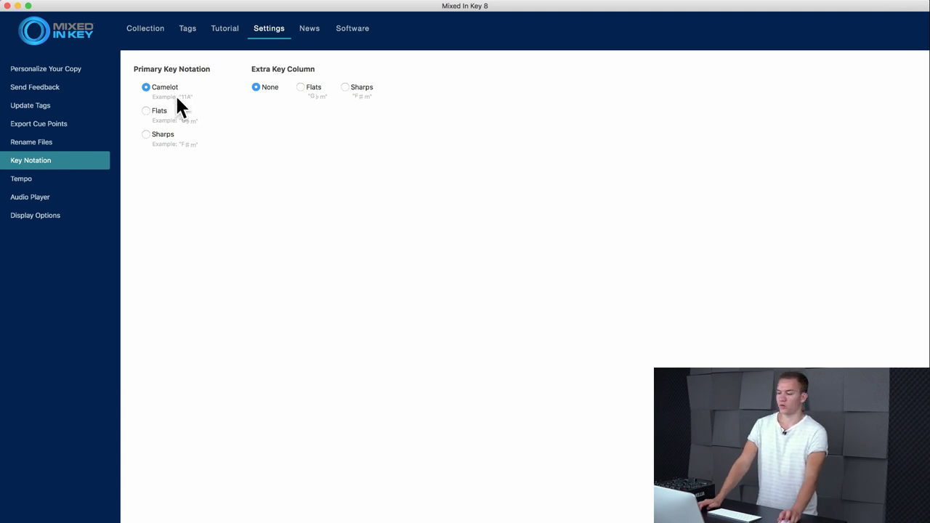
{"action": "left_click", "coordinate": [295, 89]}
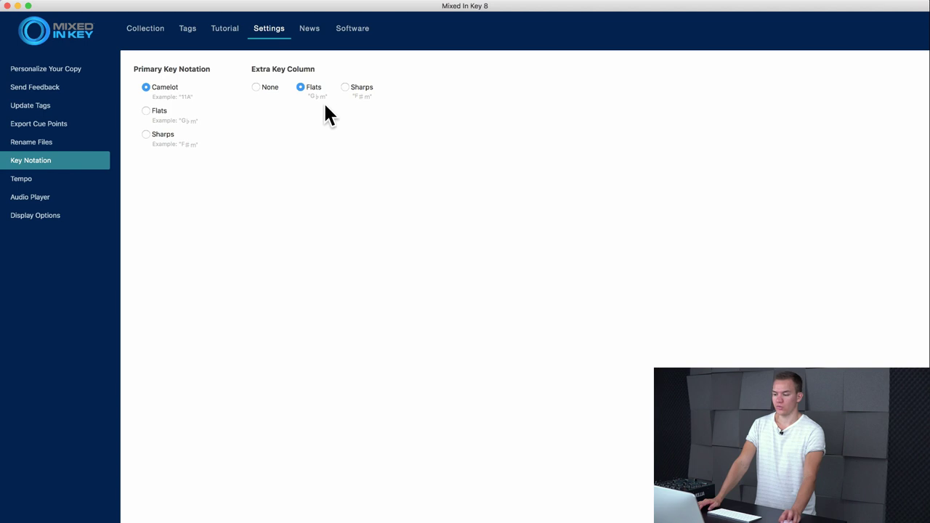
{"action": "left_click", "coordinate": [256, 87]}
Review the tempo, audio player and display settings, and compare the column display options with the collection list
{"action": "left_click", "coordinate": [37, 182]}
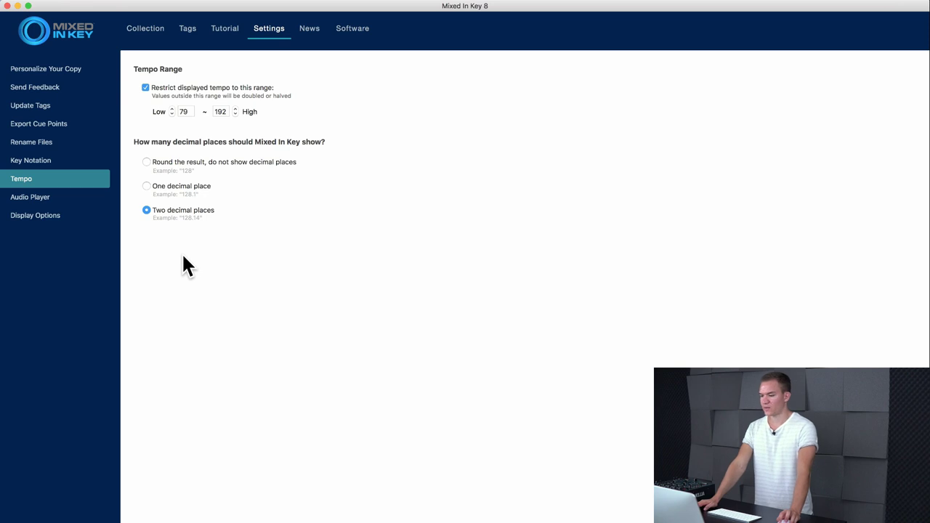
{"action": "left_click", "coordinate": [79, 195]}
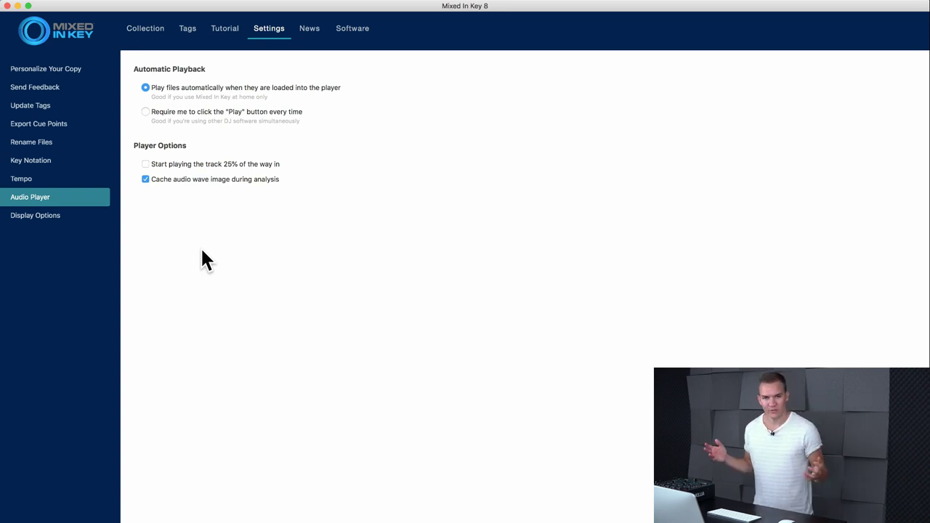
{"action": "left_click", "coordinate": [65, 215]}
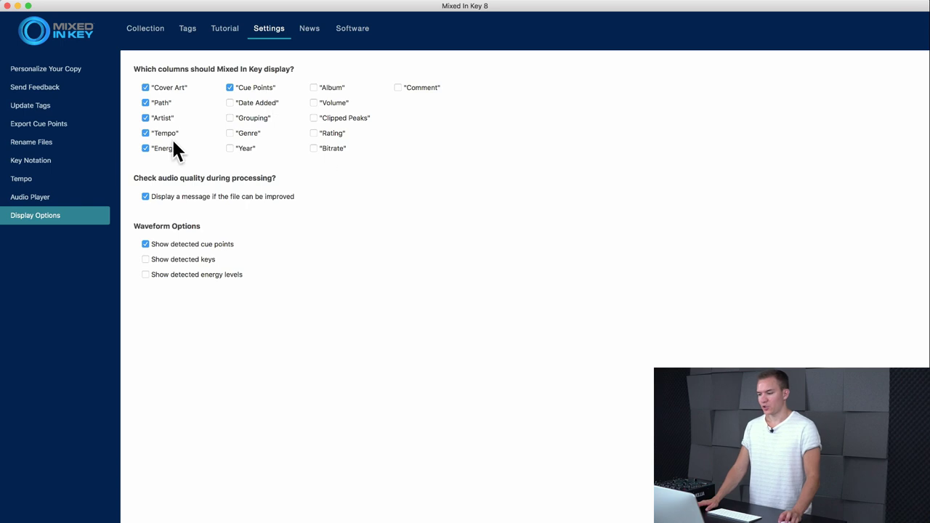
{"action": "left_click", "coordinate": [146, 29]}
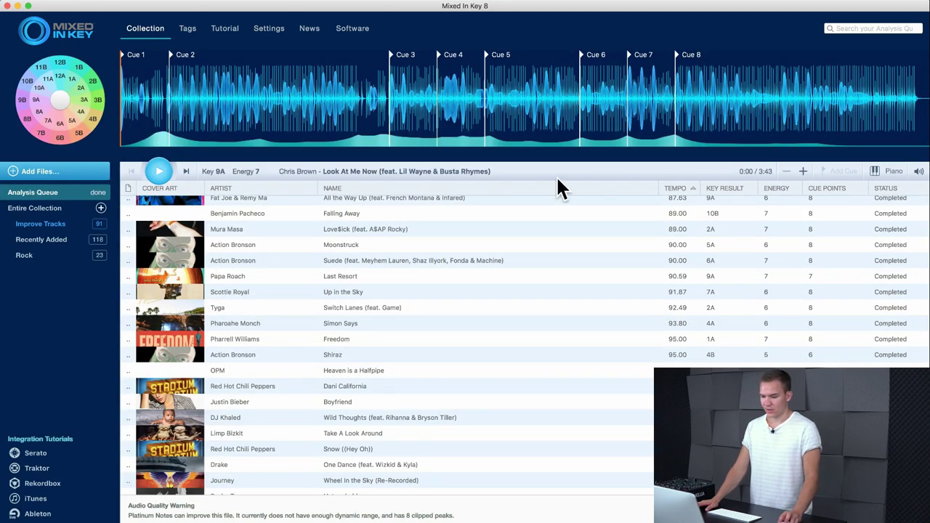
{"action": "left_click", "coordinate": [279, 33]}
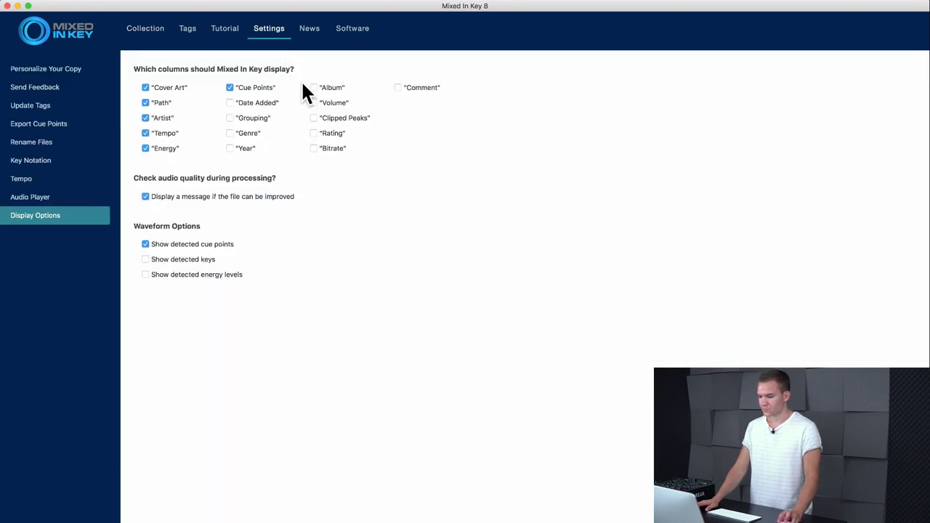
Try hiding the Cover Art column, check the effect in the collection, and enable the column again
{"action": "left_click", "coordinate": [145, 87]}
{"action": "left_click", "coordinate": [145, 28]}
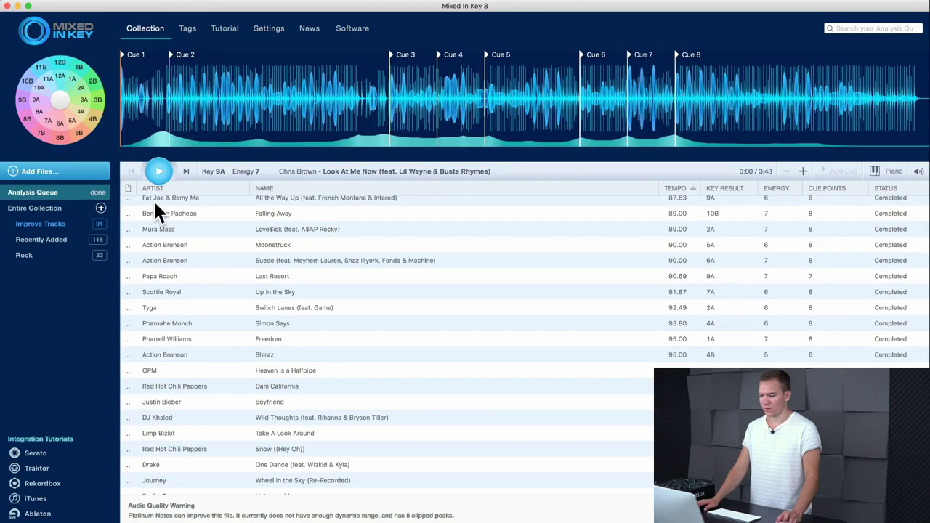
{"action": "left_click", "coordinate": [267, 33]}
{"action": "left_click", "coordinate": [145, 87]}
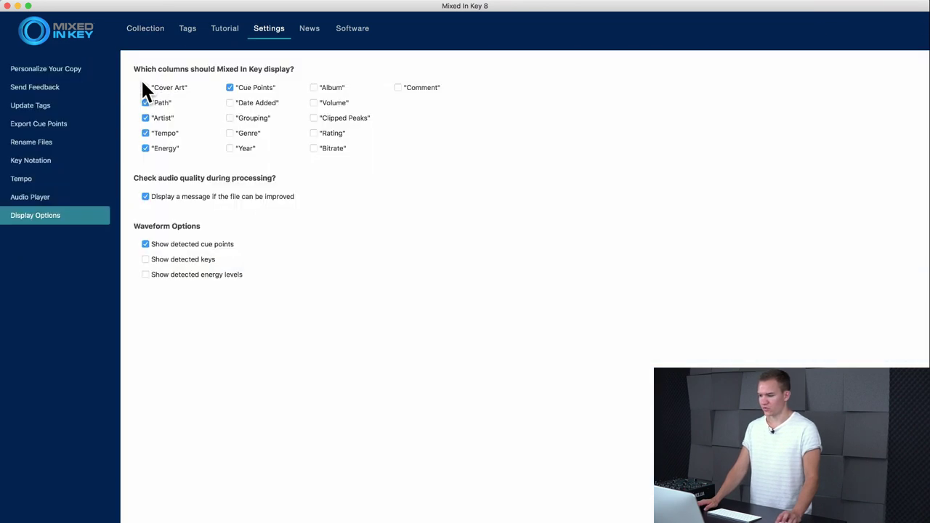
{"action": "left_click", "coordinate": [149, 29]}
{"action": "left_click", "coordinate": [257, 30]}
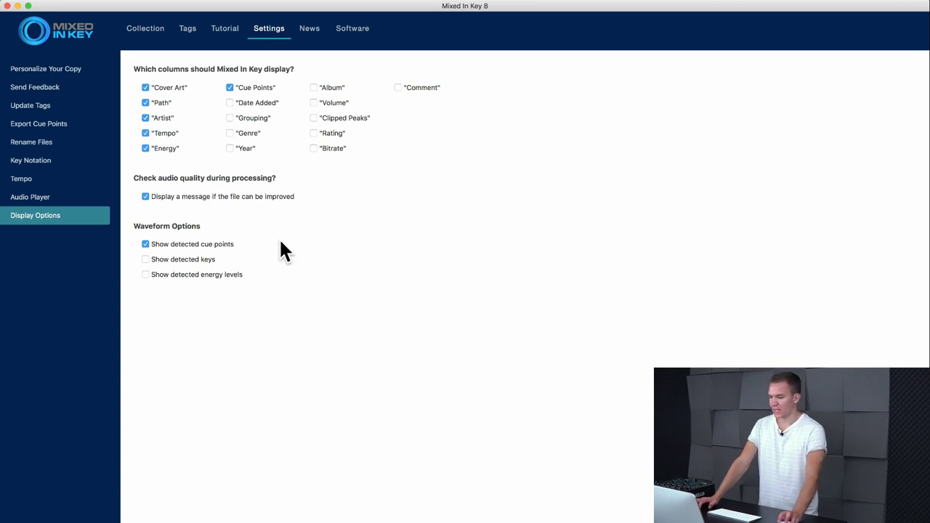
View the news item on the new MIK integration tutorials and close it
{"action": "left_click", "coordinate": [311, 33]}
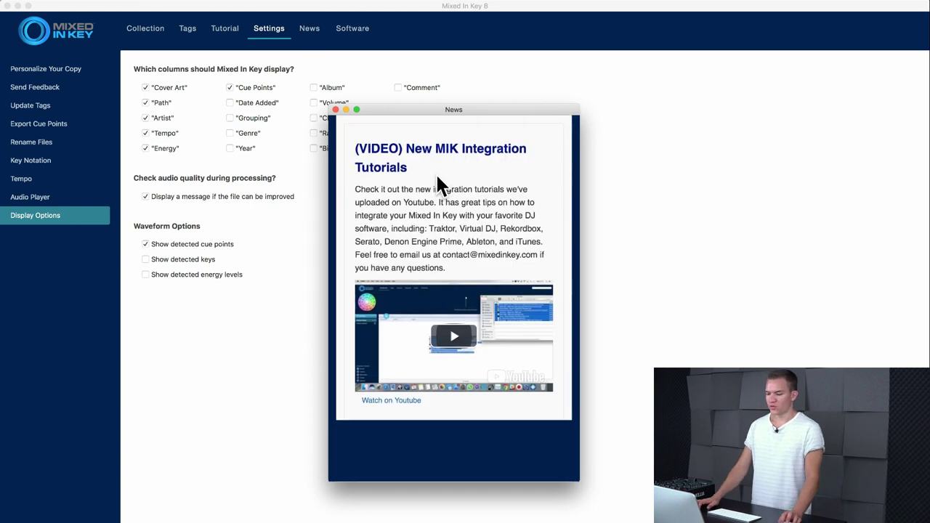
{"action": "left_click", "coordinate": [336, 110]}
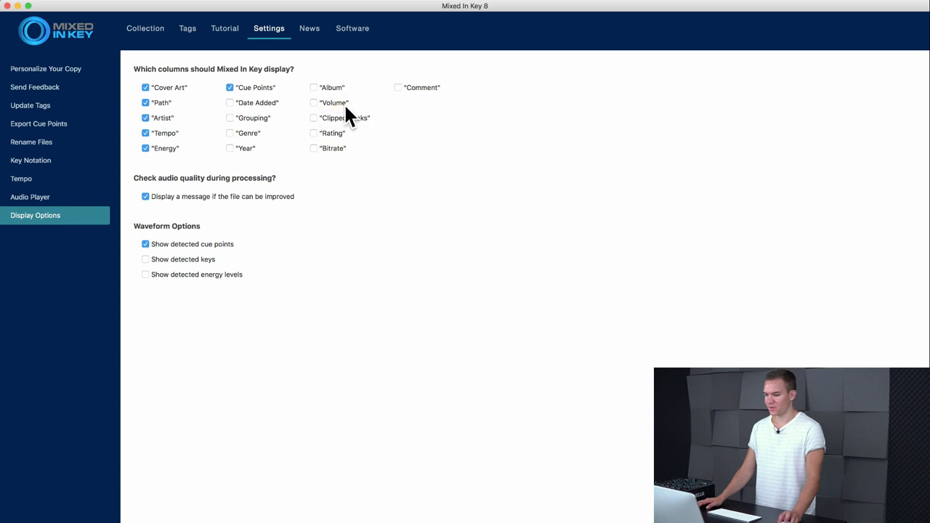
{"action": "mouse_move", "coordinate": [351, 33]}
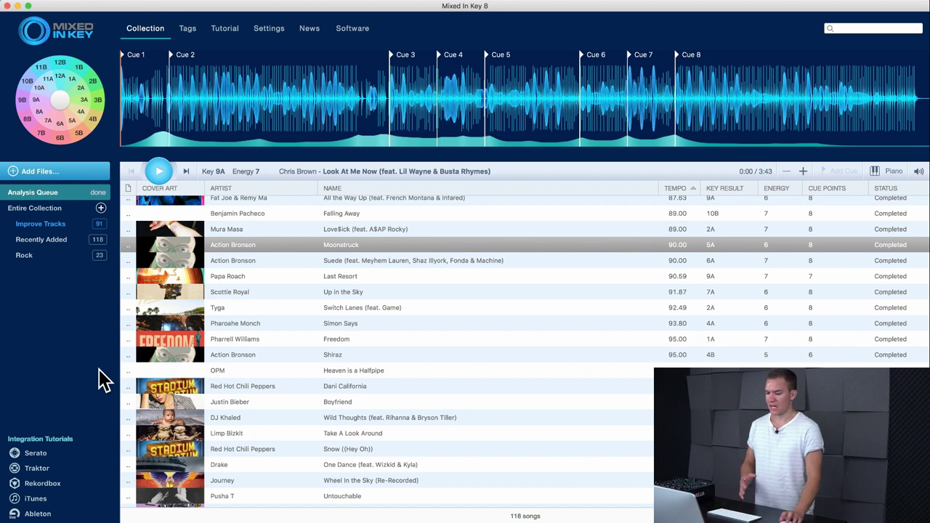
Look through the analyzed tracks in the collection's analysis queue, back to the start of the list
{"action": "left_click", "coordinate": [287, 356]}
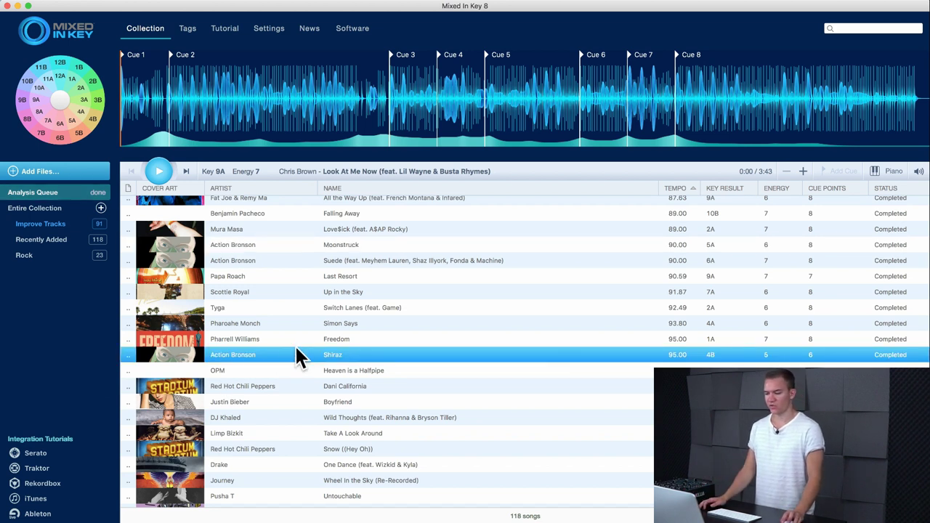
{"action": "left_click", "coordinate": [335, 344]}
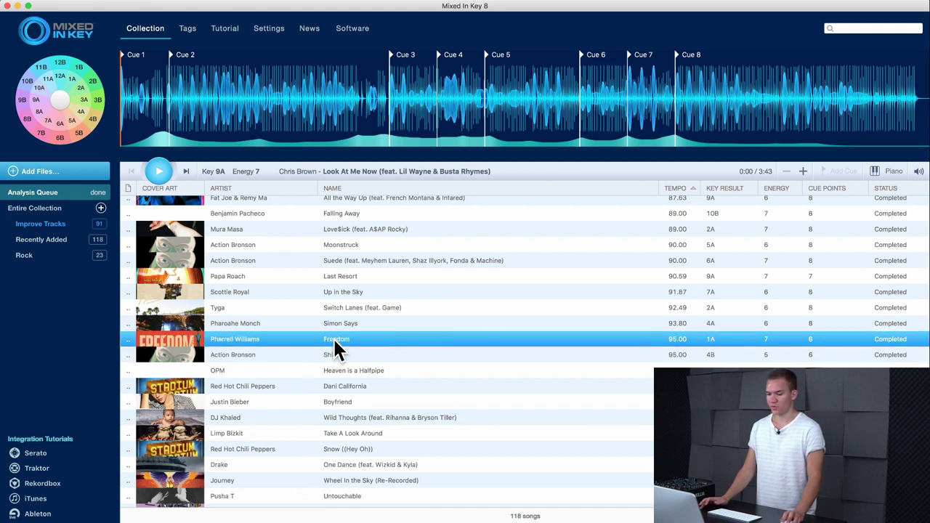
{"action": "scroll", "coordinate": [335, 348], "scroll_direction": "up", "scroll_amount": 5}
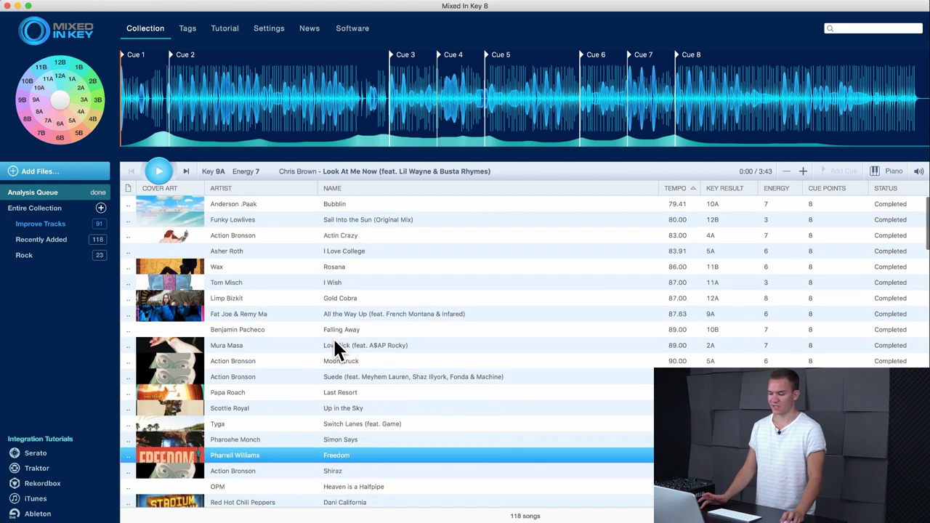
{"action": "left_click", "coordinate": [335, 346]}
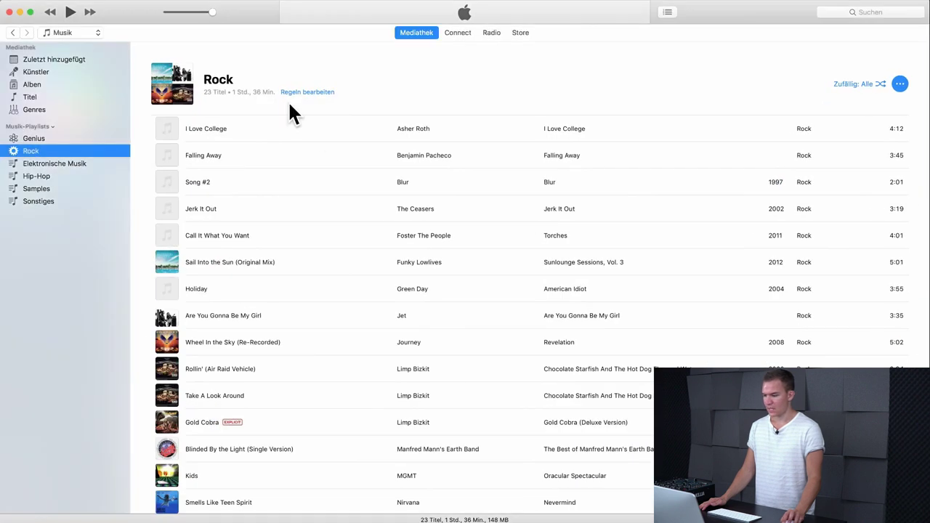
In iTunes, select all titles in the library and clear their Komponist field in the shared track information
{"action": "left_click", "coordinate": [87, 98]}
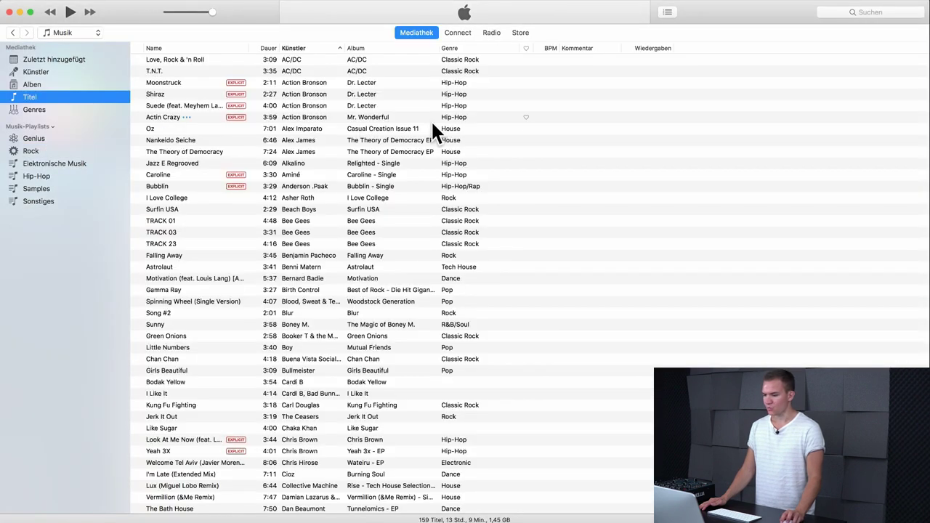
{"action": "left_click", "coordinate": [395, 127]}
{"action": "key", "text": "super+a"}
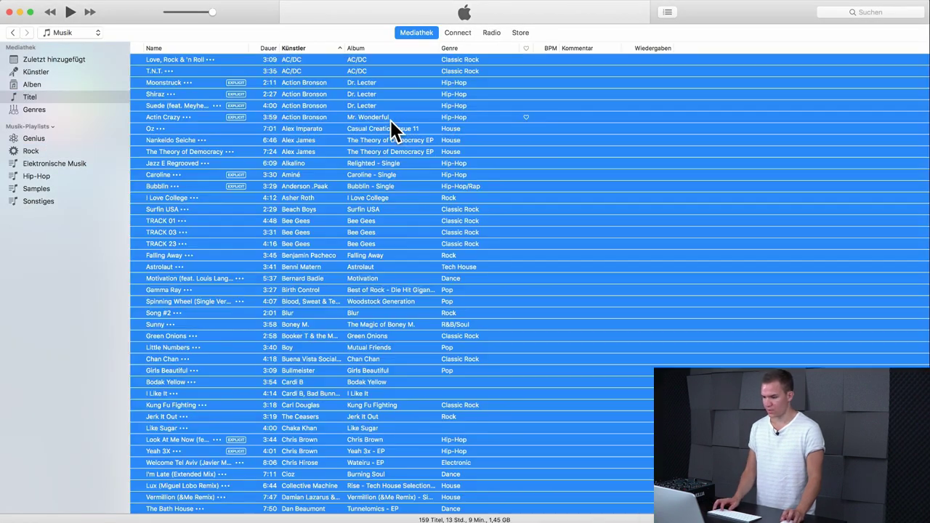
{"action": "right_click", "coordinate": [376, 131]}
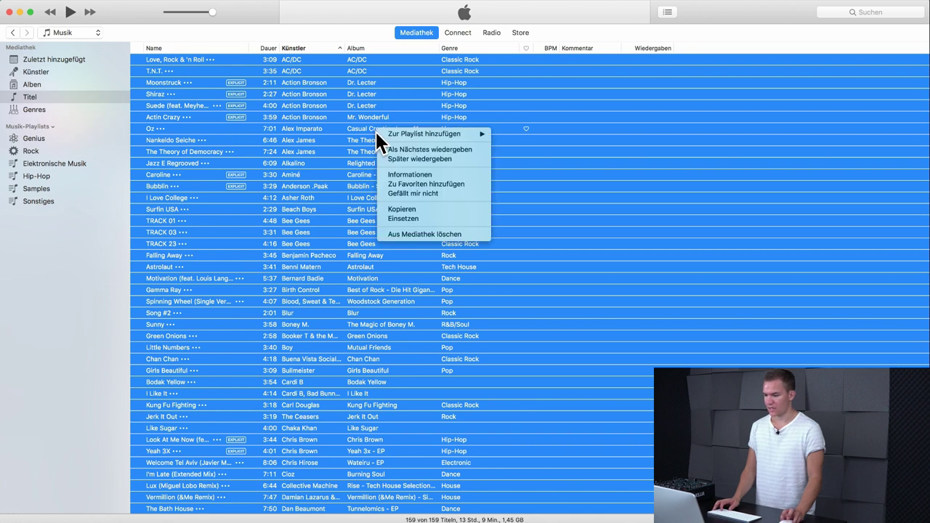
{"action": "left_click", "coordinate": [424, 174]}
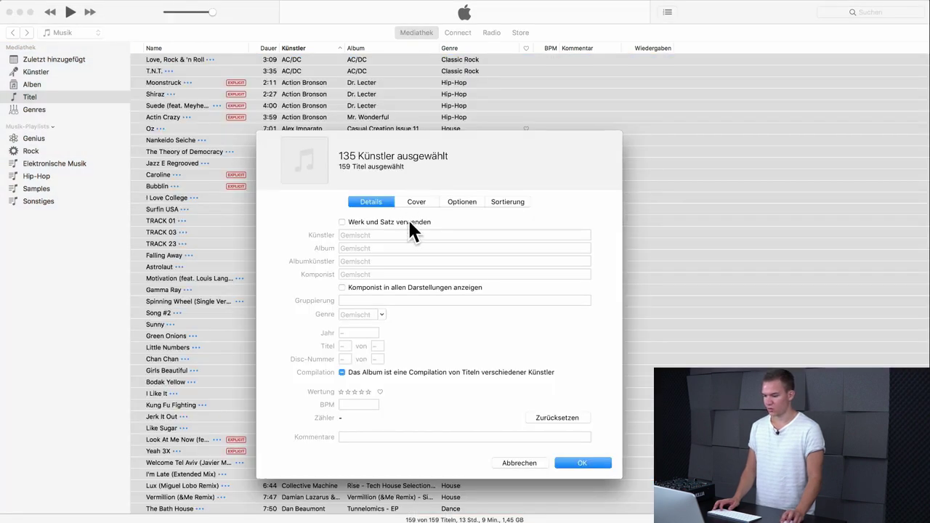
{"action": "left_click", "coordinate": [381, 271]}
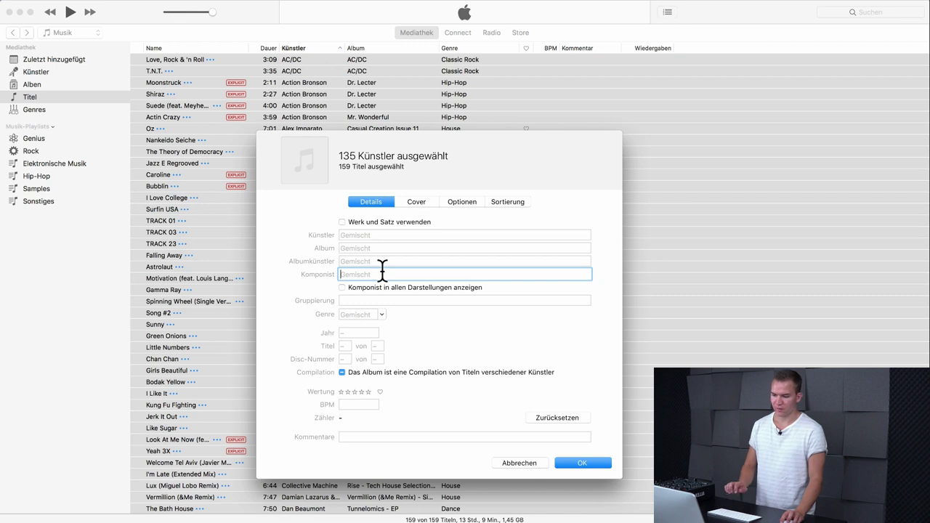
{"action": "key", "text": "BackSpace"}
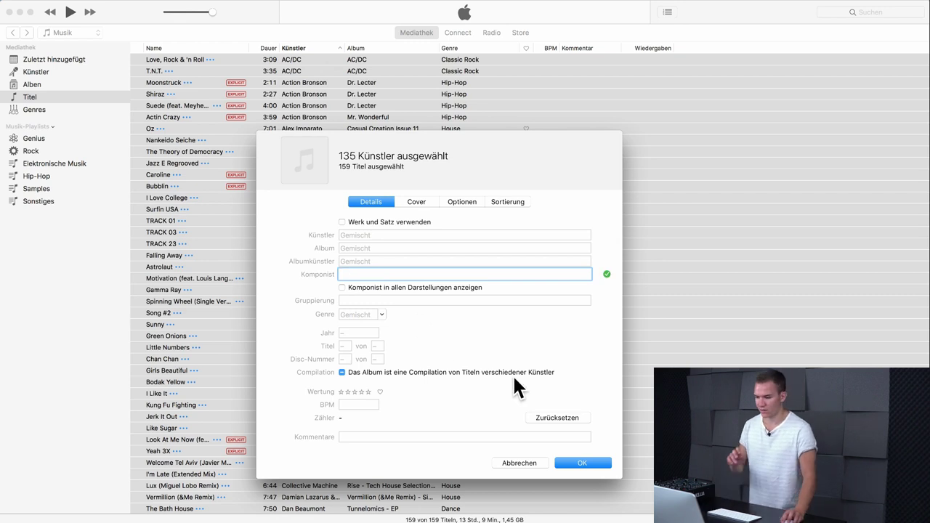
{"action": "left_click", "coordinate": [582, 463]}
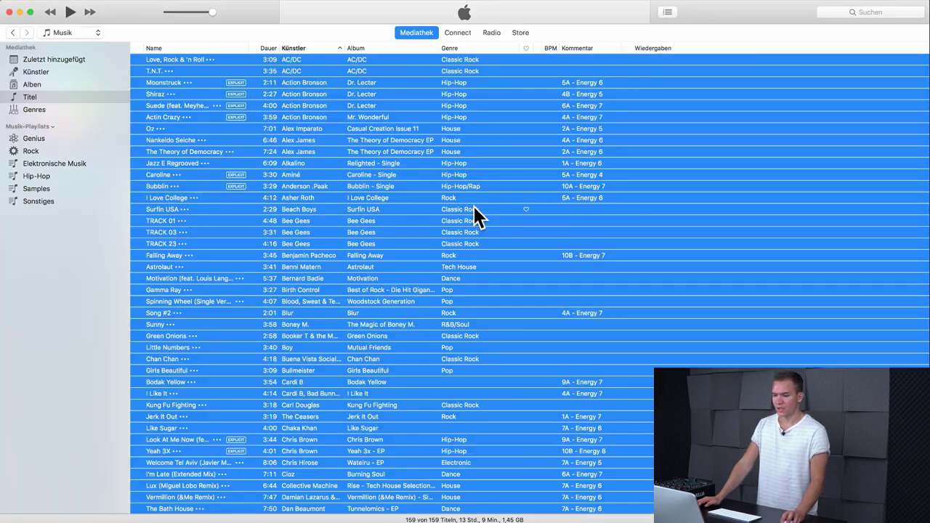
Sort the iTunes titles by Kommentar in ascending order and look through the key and energy entries across the library
{"action": "left_click", "coordinate": [612, 106]}
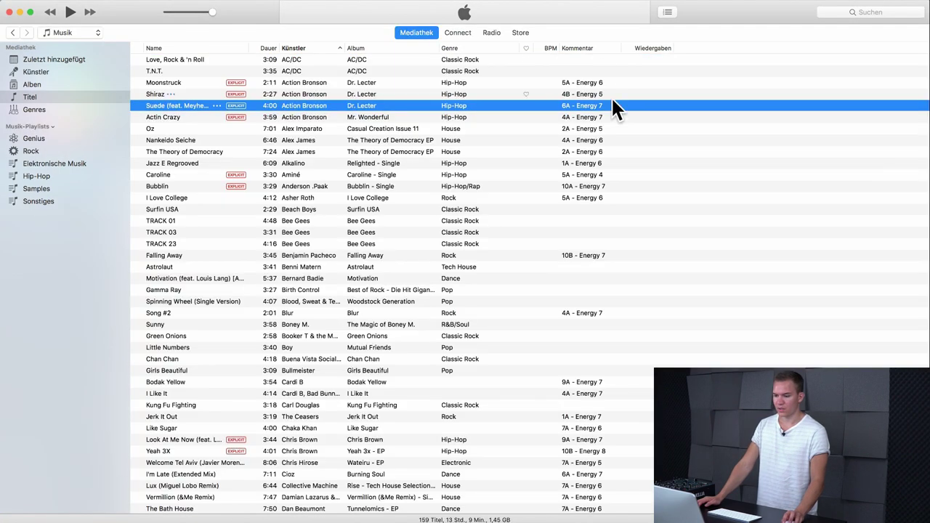
{"action": "left_click", "coordinate": [594, 47]}
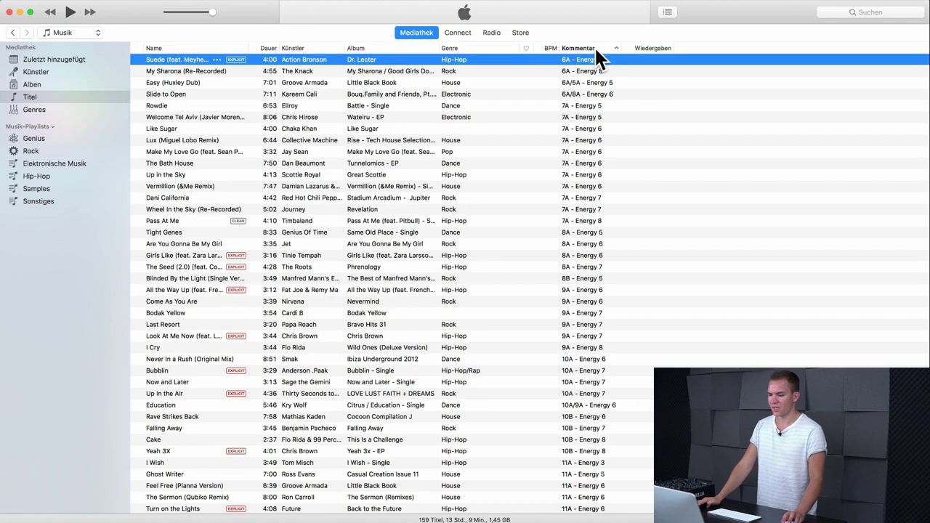
{"action": "left_click", "coordinate": [599, 94]}
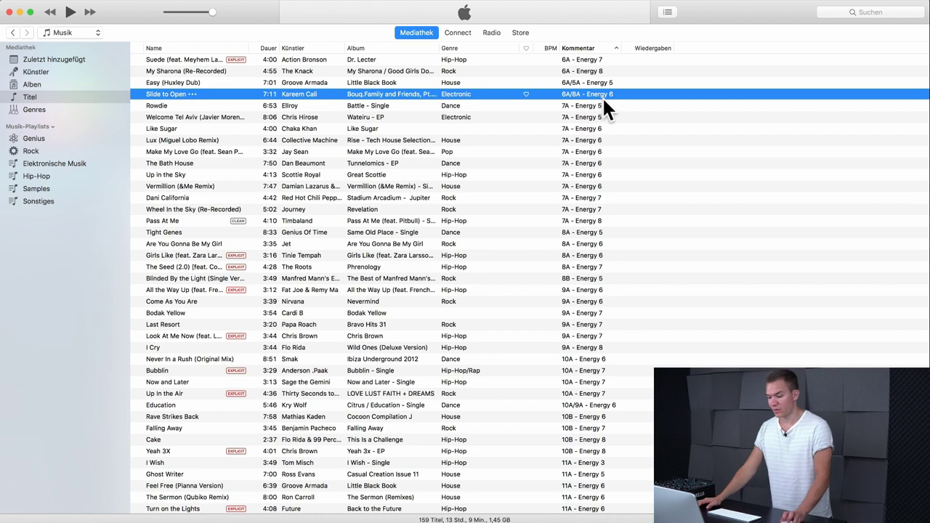
{"action": "scroll", "coordinate": [602, 96], "scroll_direction": "down", "scroll_amount": 20}
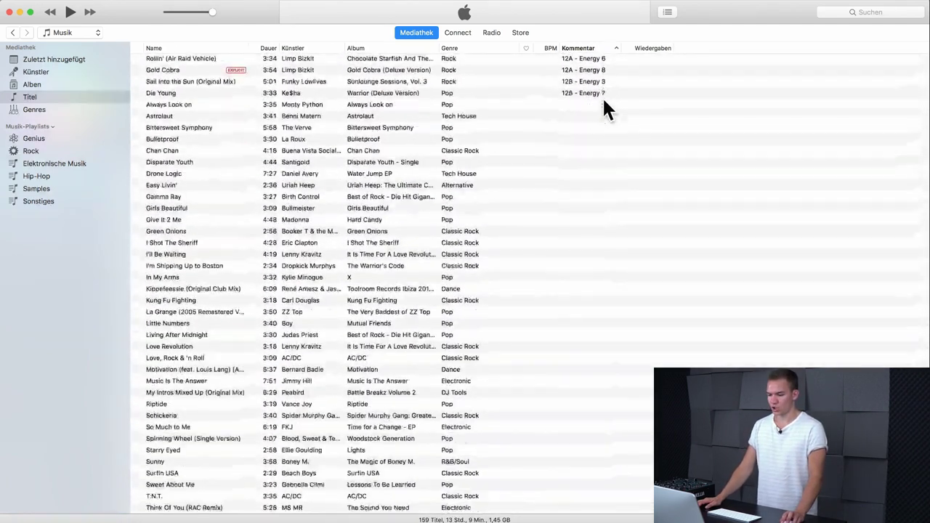
{"action": "scroll", "coordinate": [603, 101], "scroll_direction": "down", "scroll_amount": 2}
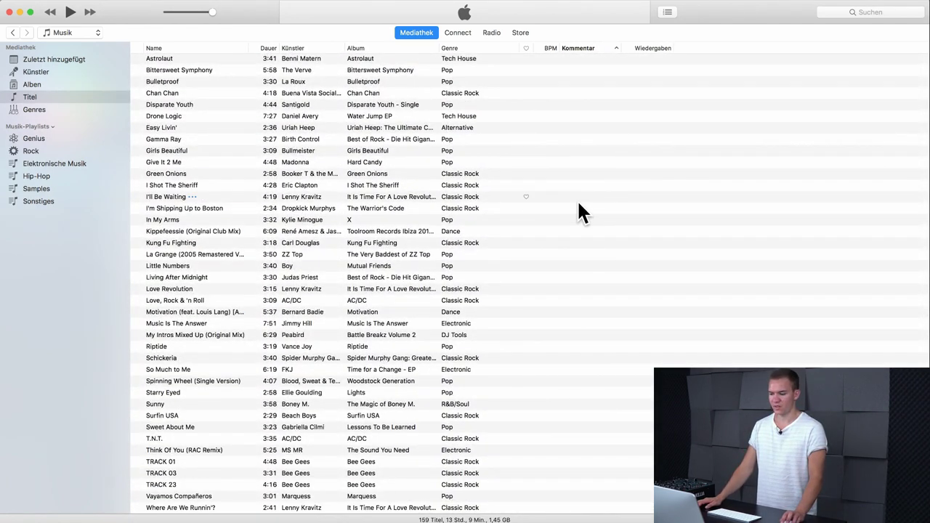
{"action": "scroll", "coordinate": [580, 211], "scroll_direction": "up", "scroll_amount": 10}
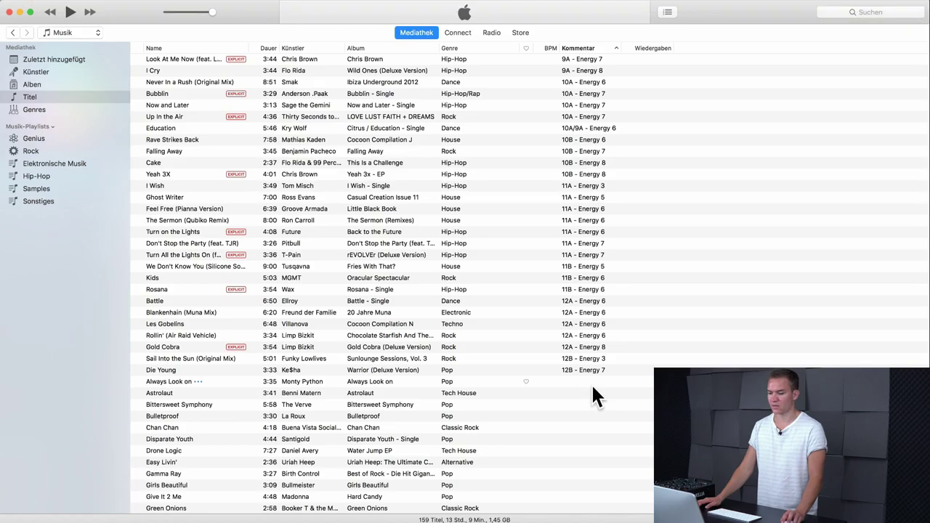
{"action": "scroll", "coordinate": [607, 389], "scroll_direction": "up", "scroll_amount": 5}
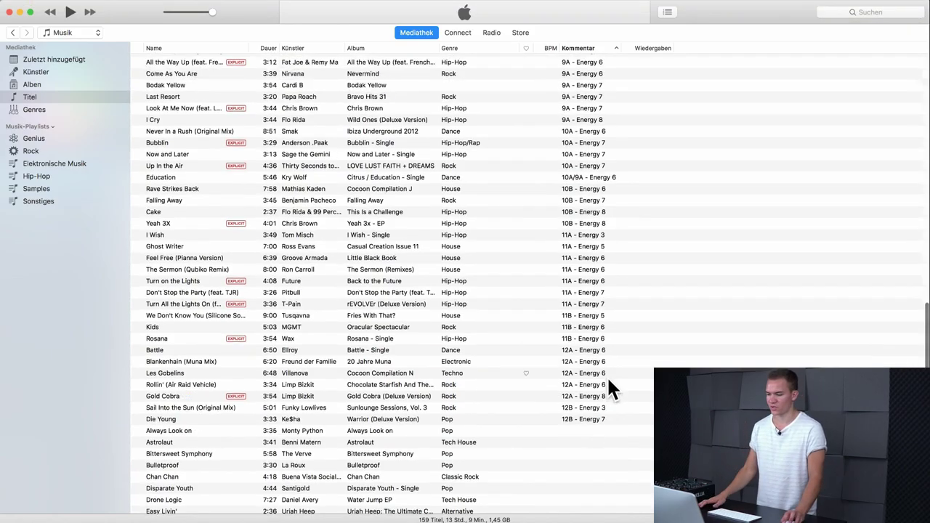
{"action": "scroll", "coordinate": [603, 381], "scroll_direction": "up", "scroll_amount": 10}
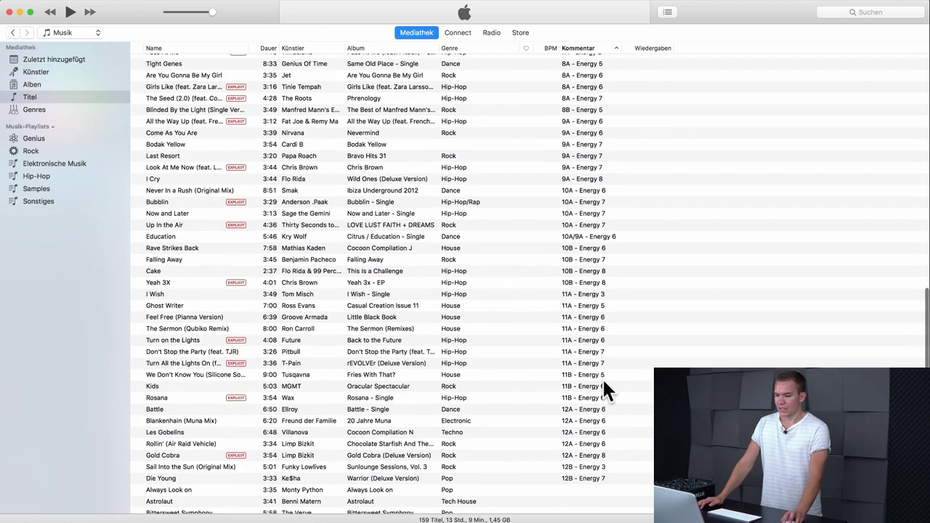
{"action": "scroll", "coordinate": [601, 381], "scroll_direction": "up", "scroll_amount": 15}
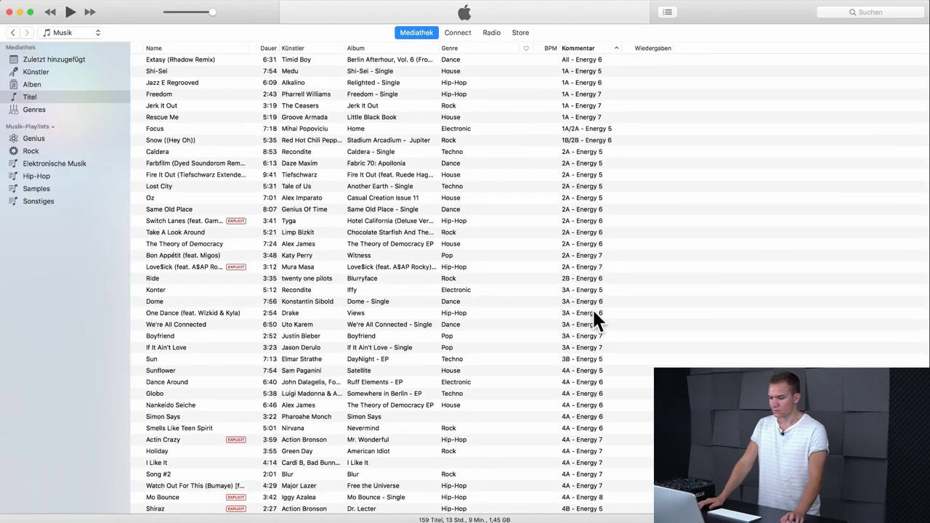
Switch to Traktor, show the tracks of its iTunes library and enlarge the track browser
{"action": "key", "text": "F4"}
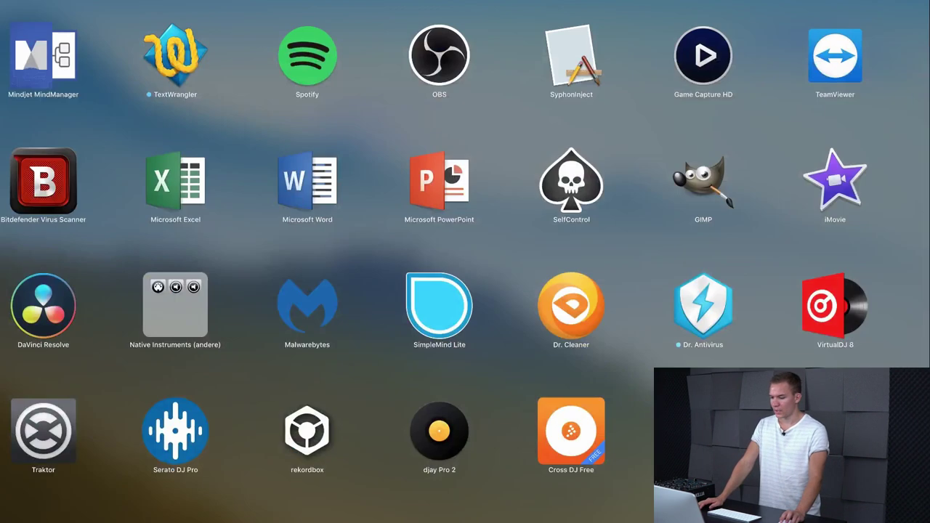
{"action": "left_click", "coordinate": [53, 442]}
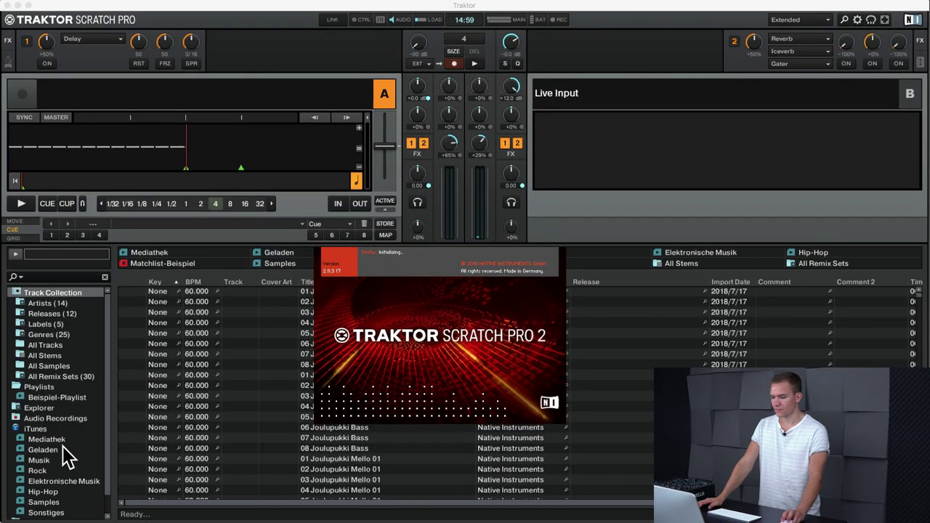
{"action": "left_click", "coordinate": [46, 429]}
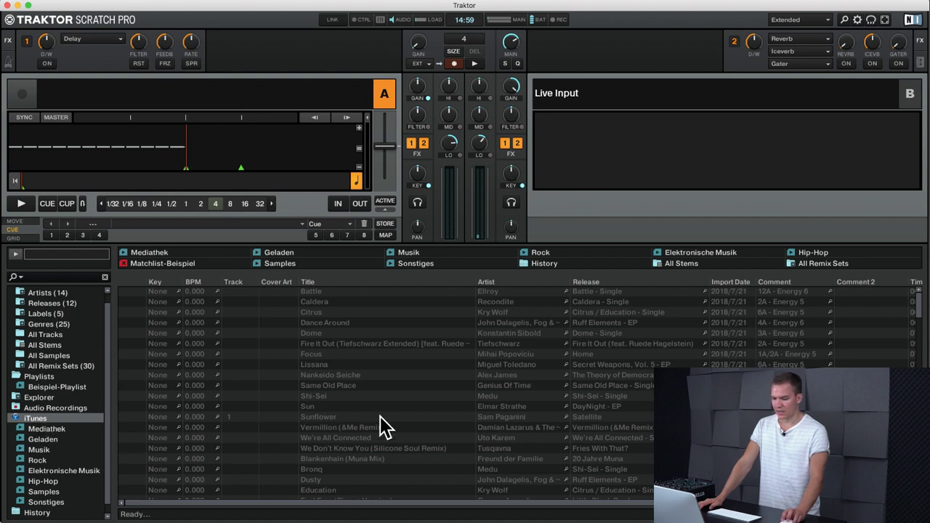
{"action": "key", "text": "ctrl+space"}
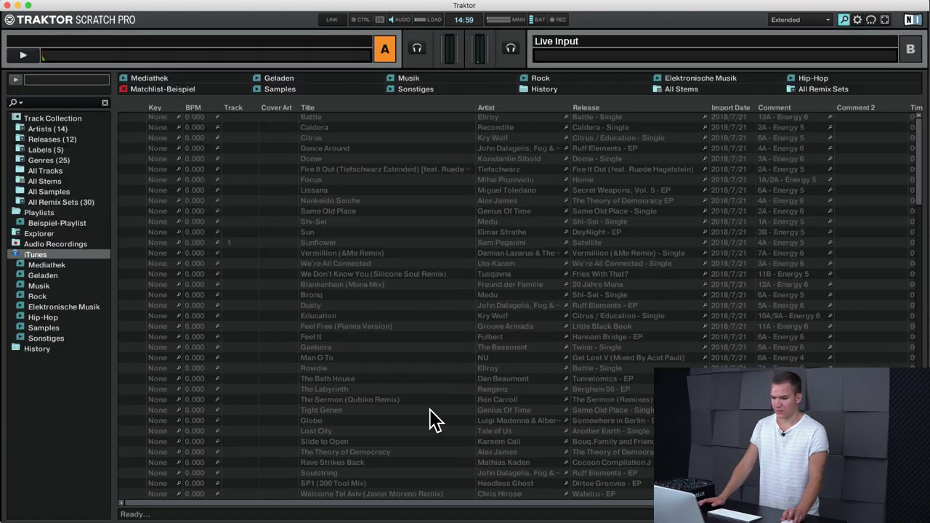
Sort the iTunes tracks in Traktor by Comment, check their key and energy entries, and minimize the window
{"action": "left_click", "coordinate": [774, 109]}
{"action": "scroll", "coordinate": [776, 174], "scroll_direction": "down", "scroll_amount": 10}
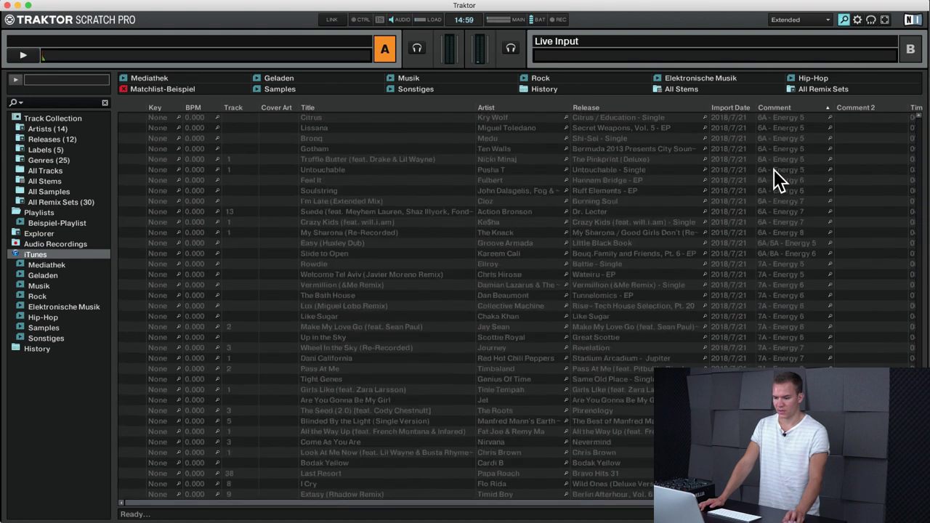
{"action": "left_click", "coordinate": [774, 243]}
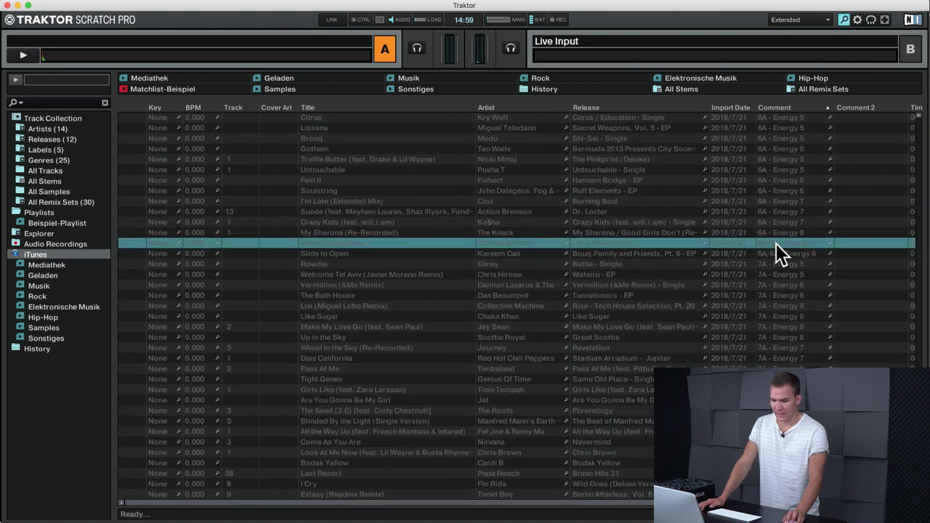
{"action": "scroll", "coordinate": [776, 243], "scroll_direction": "right", "scroll_amount": 5}
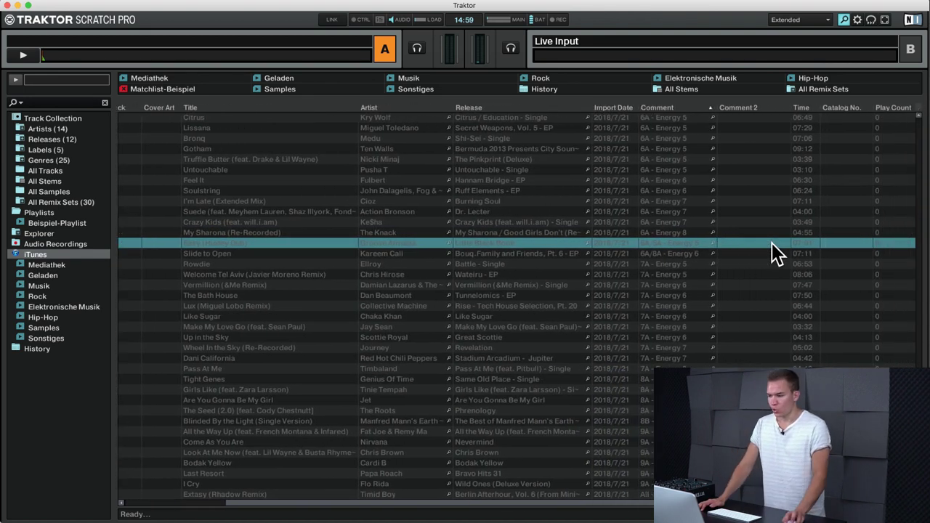
{"action": "scroll", "coordinate": [773, 243], "scroll_direction": "left", "scroll_amount": 5}
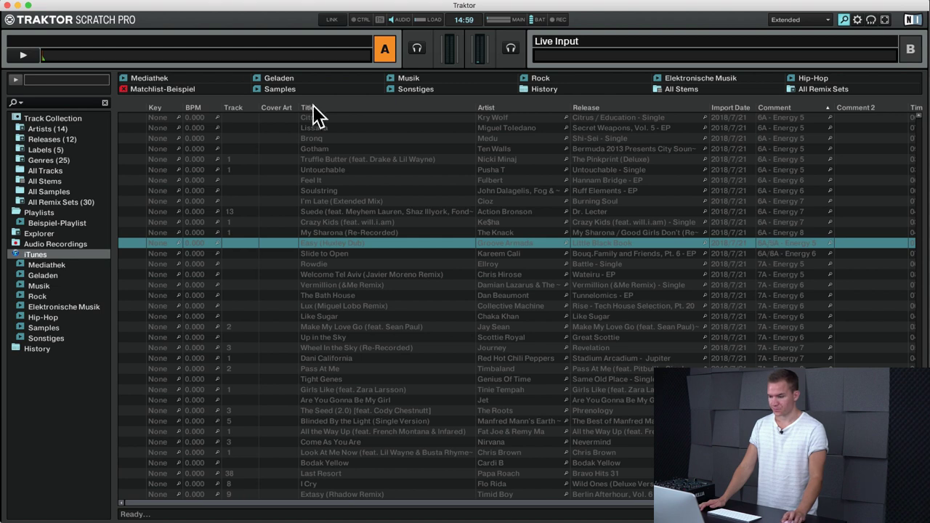
{"action": "left_click", "coordinate": [17, 5]}
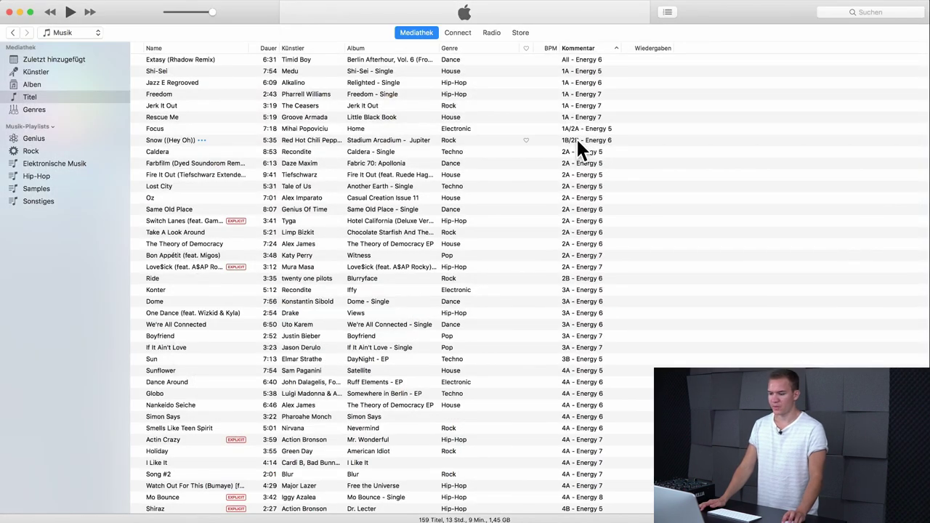
In iTunes, look through the Kommentar entries from Snow ((Hey Oh)) downward and return to Mixed In Key
{"action": "left_click", "coordinate": [572, 139]}
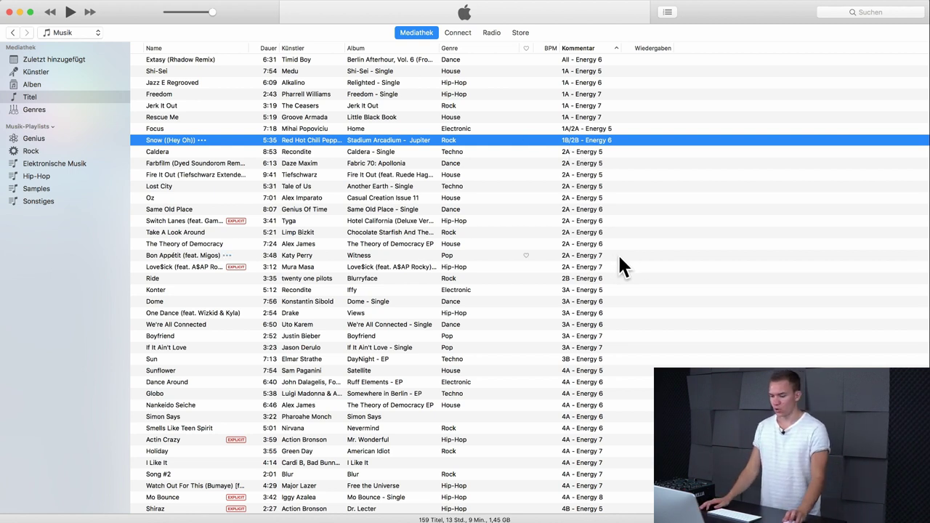
{"action": "scroll", "coordinate": [617, 257], "scroll_direction": "down", "scroll_amount": 1}
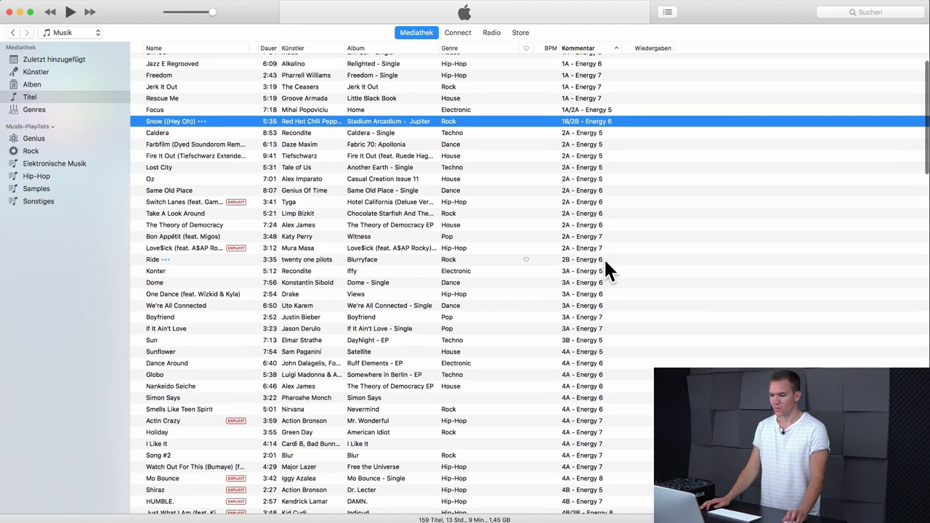
{"action": "scroll", "coordinate": [608, 270], "scroll_direction": "down", "scroll_amount": 3}
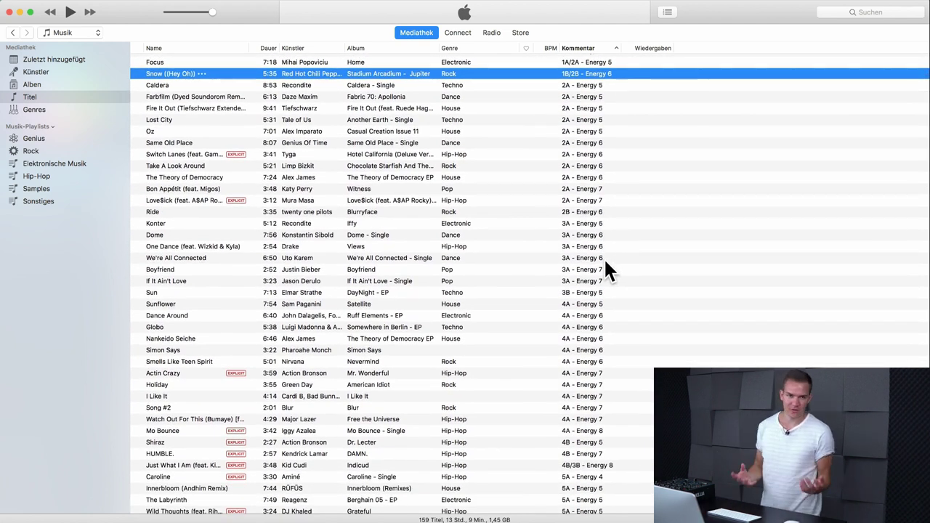
{"action": "left_click", "coordinate": [20, 12]}
Move Cue 3 of Look At Me Now earlier to about 1:11 and play the track briefly from there
{"action": "left_click", "coordinate": [348, 18]}
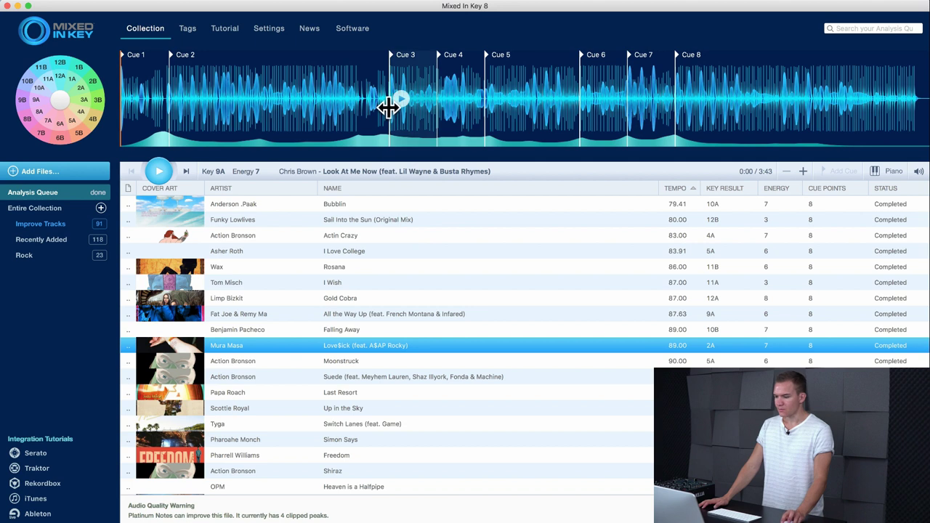
{"action": "mouse_move", "coordinate": [386, 106]}
{"action": "left_mouse_down"}
{"action": "mouse_move", "coordinate": [361, 104]}
{"action": "mouse_move", "coordinate": [386, 100]}
{"action": "left_mouse_up"}
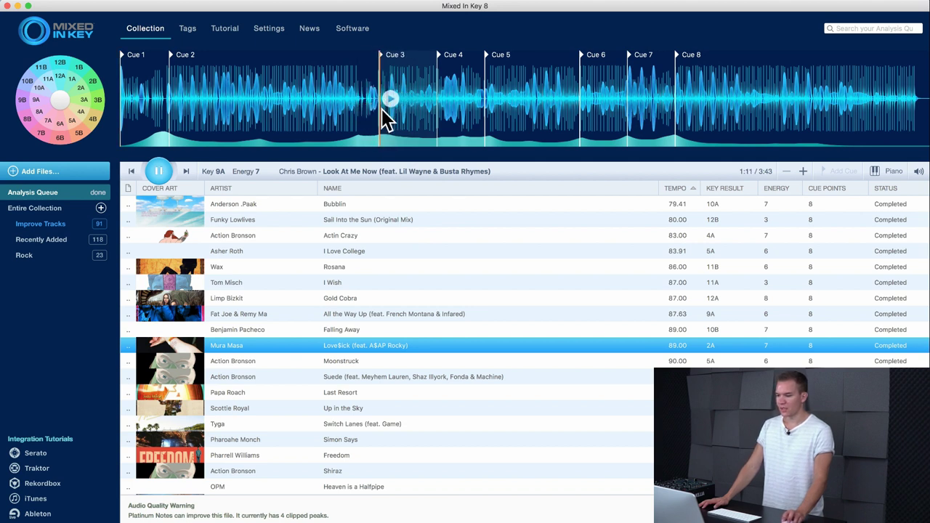
{"action": "scroll", "coordinate": [375, 110], "scroll_direction": "up", "scroll_amount": 3}
{"action": "scroll", "coordinate": [375, 110], "scroll_direction": "up", "scroll_amount": 3}
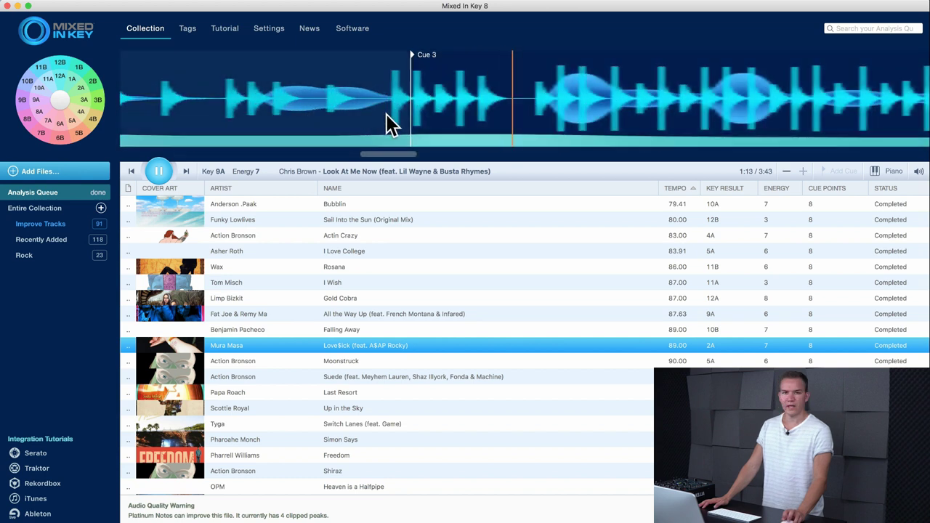
{"action": "scroll", "coordinate": [407, 117], "scroll_direction": "up", "scroll_amount": 3}
{"action": "key", "text": "space"}
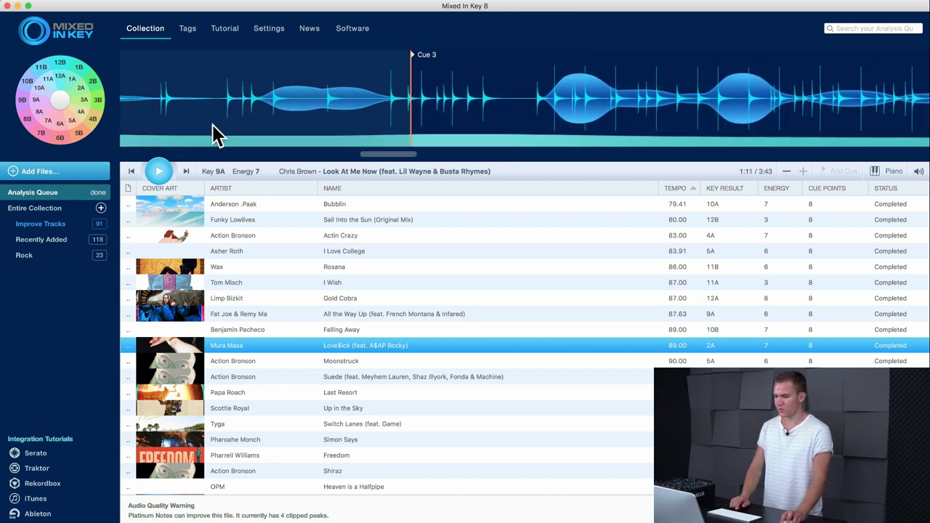
Fine-tune Cue 3 by moving it slightly earlier to the preceding peak in the waveform
{"action": "mouse_move", "coordinate": [412, 82]}
{"action": "left_mouse_down"}
{"action": "mouse_move", "coordinate": [326, 87]}
{"action": "mouse_move", "coordinate": [398, 91]}
{"action": "left_mouse_up"}
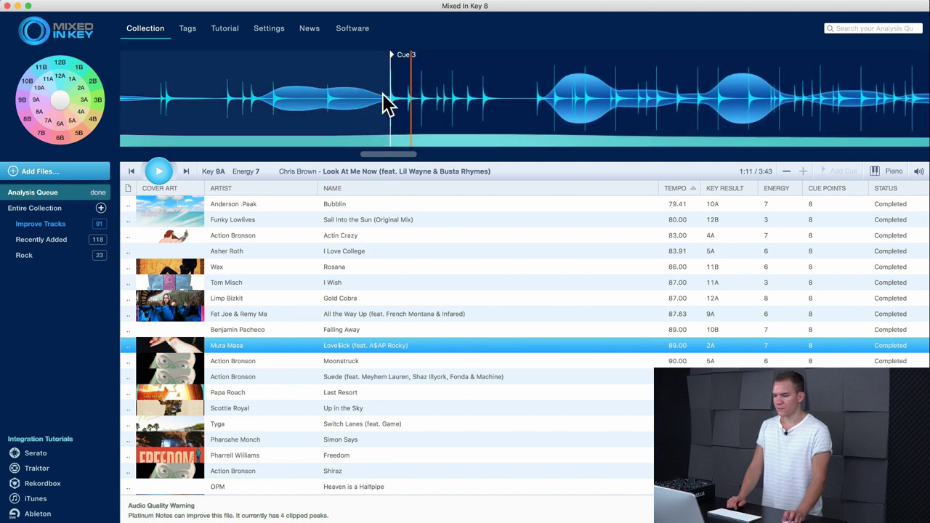
{"action": "scroll", "coordinate": [388, 102], "scroll_direction": "down", "scroll_amount": 3}
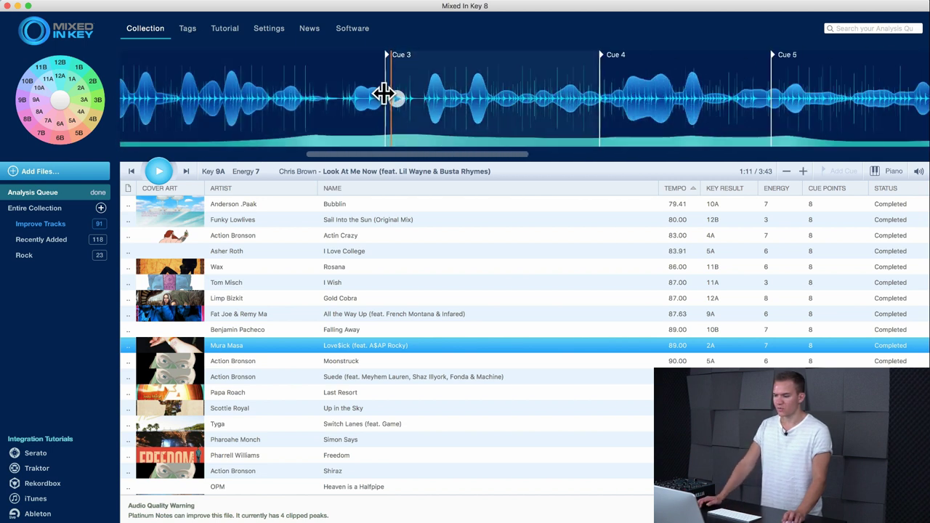
{"action": "scroll", "coordinate": [384, 98], "scroll_direction": "down", "scroll_amount": 5}
{"action": "scroll", "coordinate": [383, 93], "scroll_direction": "down", "scroll_amount": 3}
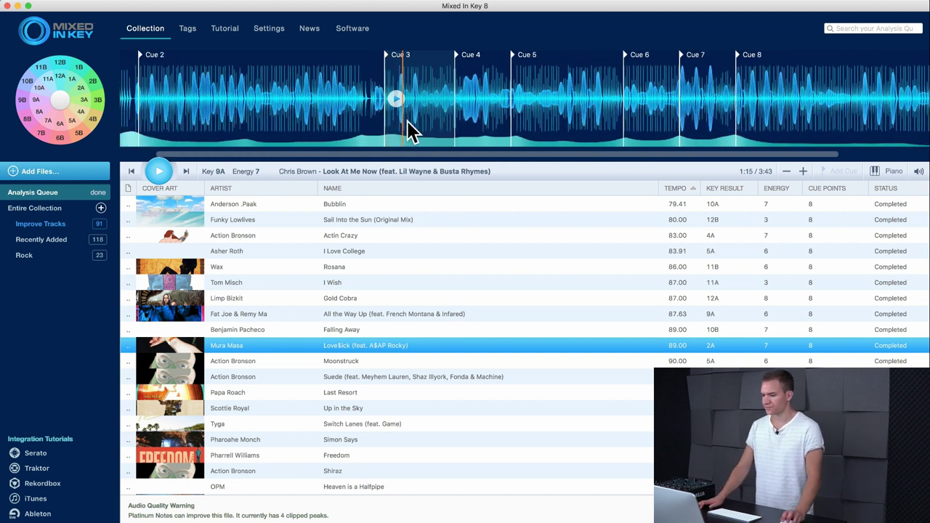
{"action": "left_click", "coordinate": [108, 294]}
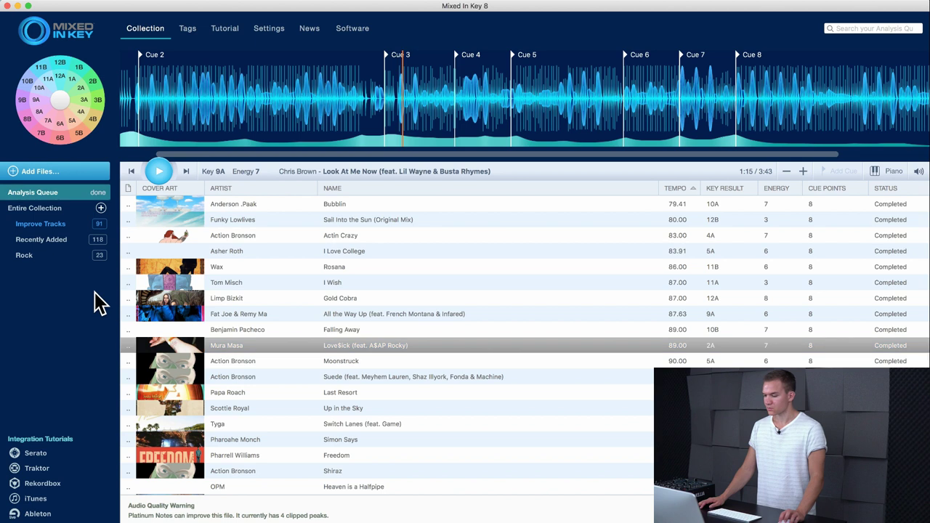
Filter the entire collection by key, trying 6B and 4A together with 5A, and leave only 5A active
{"action": "left_click", "coordinate": [45, 209]}
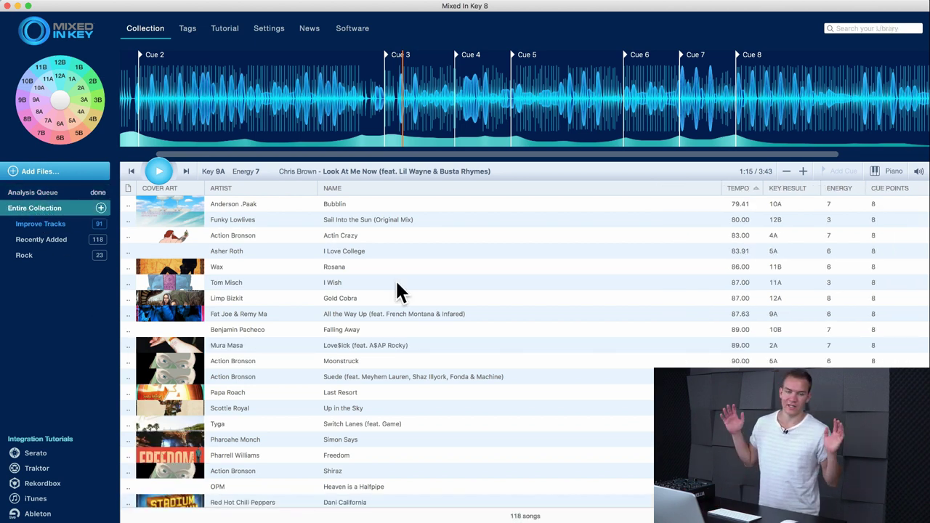
{"action": "mouse_move", "coordinate": [397, 292]}
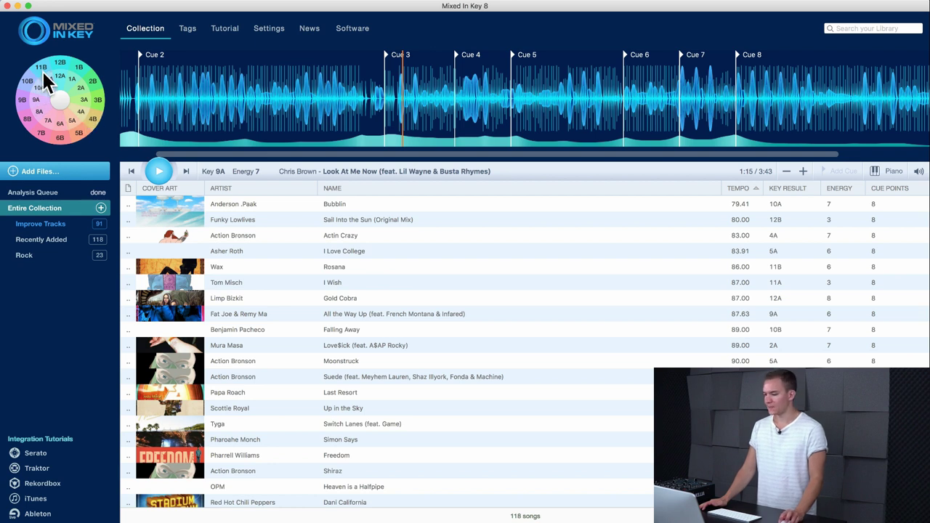
{"action": "left_click", "coordinate": [61, 142]}
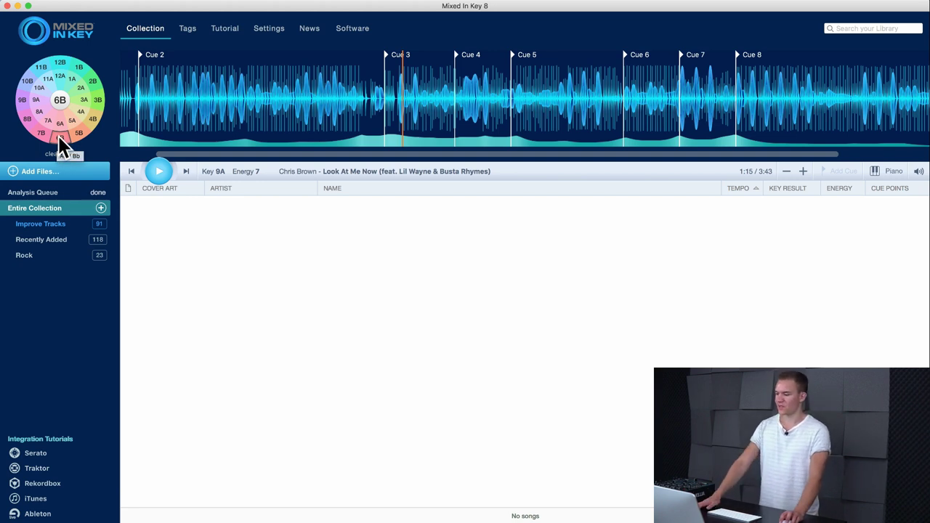
{"action": "left_click", "coordinate": [71, 121]}
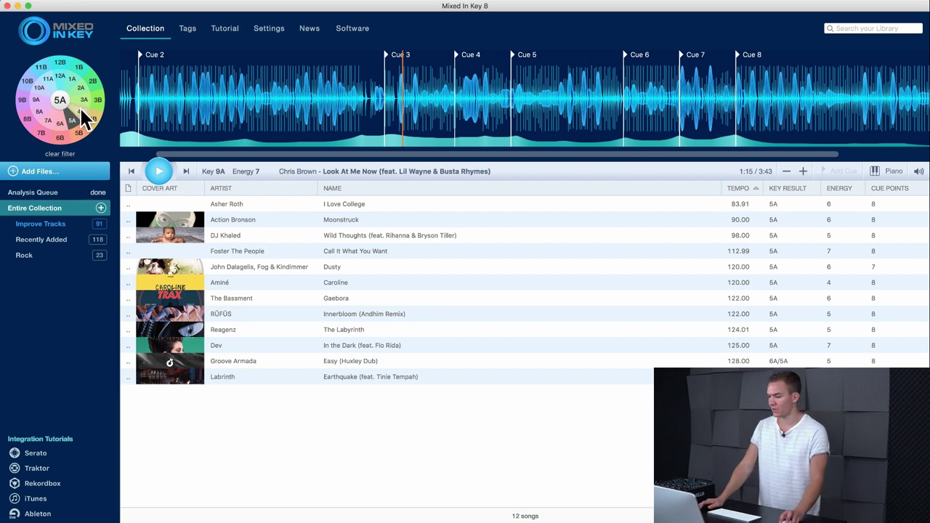
{"action": "left_click", "coordinate": [80, 112]}
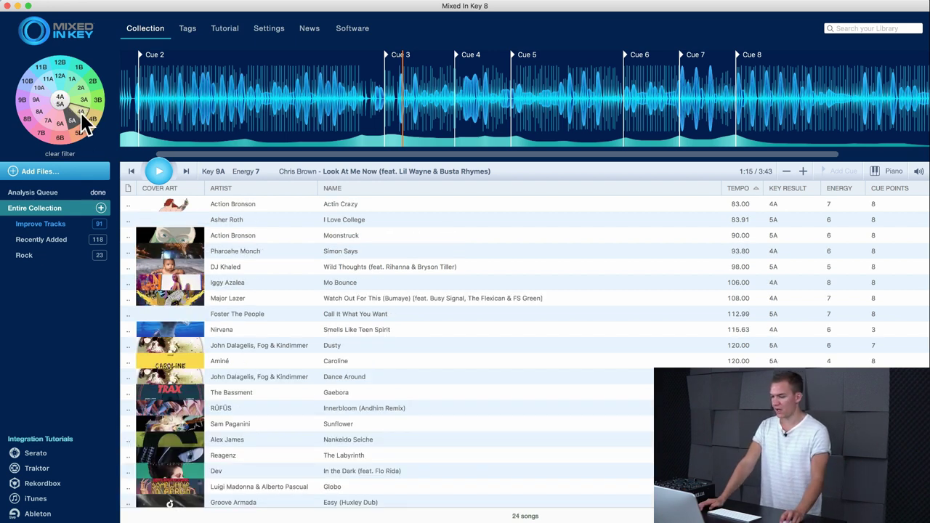
{"action": "left_click", "coordinate": [81, 114]}
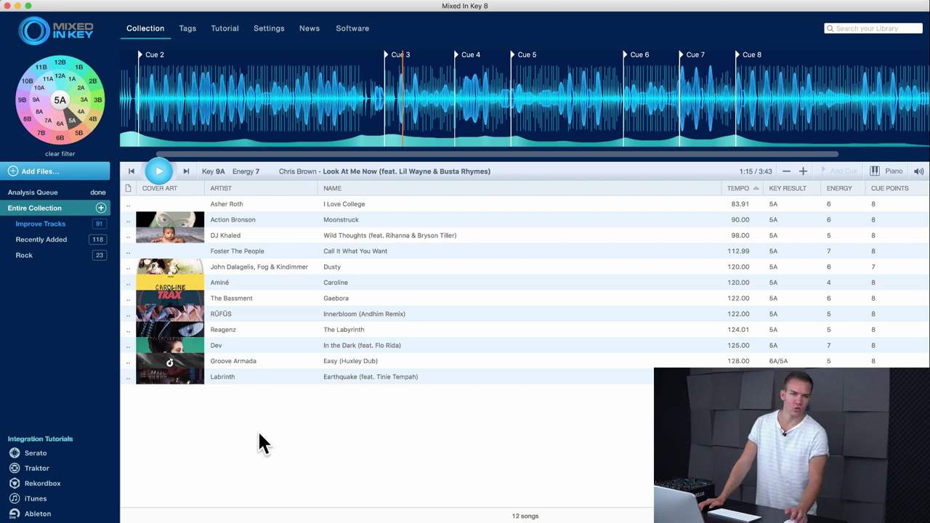